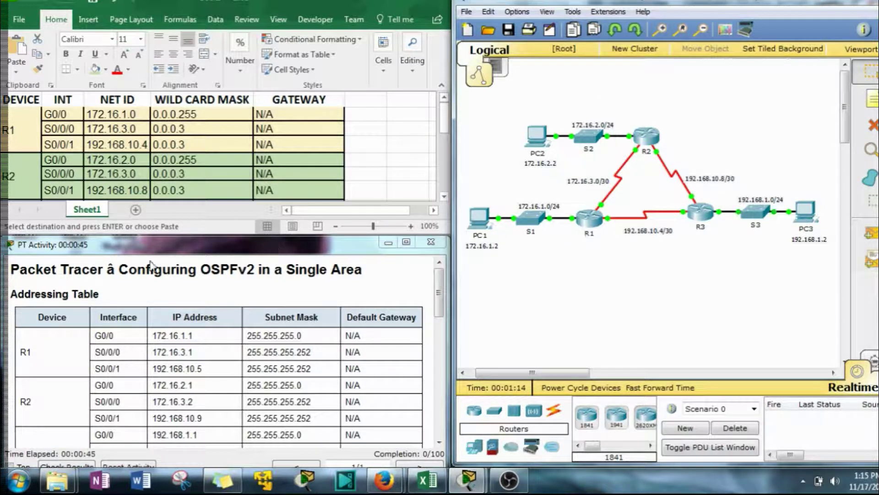
Highlight 'Single Area', the Process ID 10 requirement and the network address requirement in the instructions
double_click(112, 270)
click(111, 289)
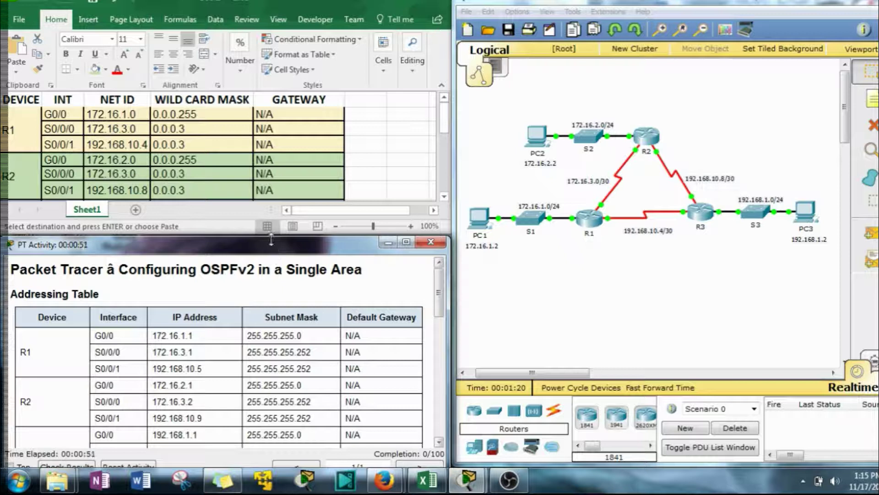
drag(362, 272, 291, 277)
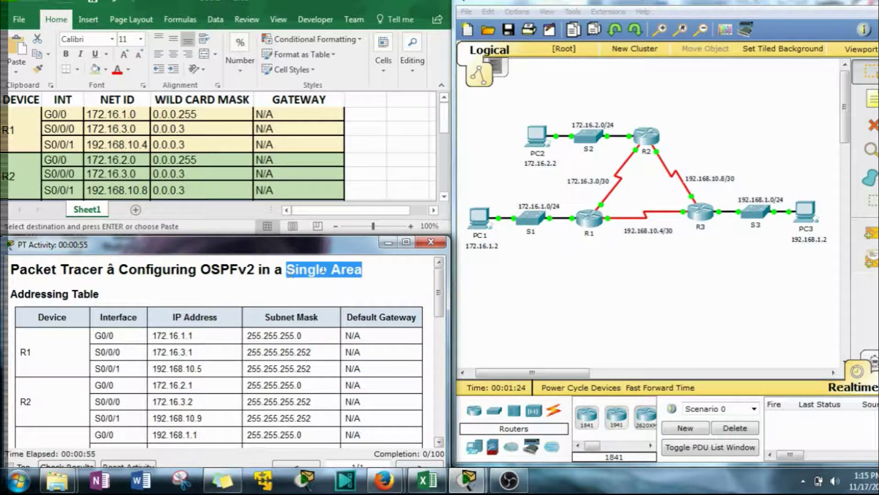
drag(439, 284, 440, 398)
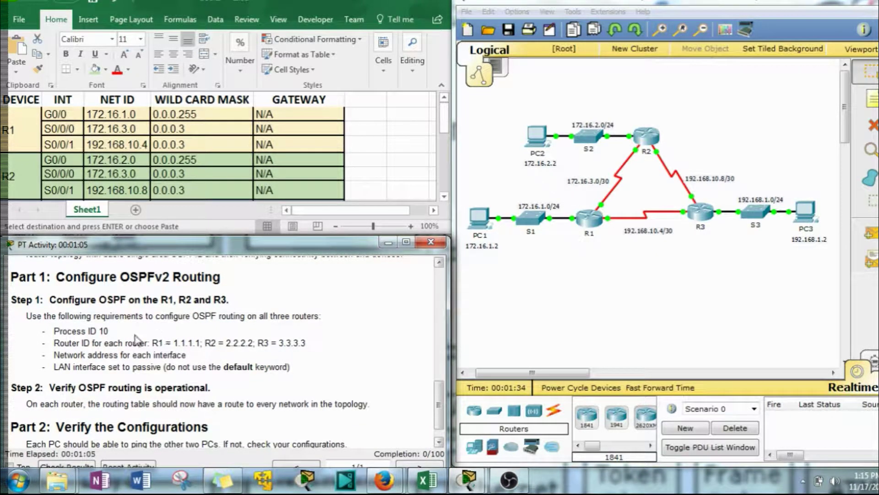
drag(48, 332, 131, 333)
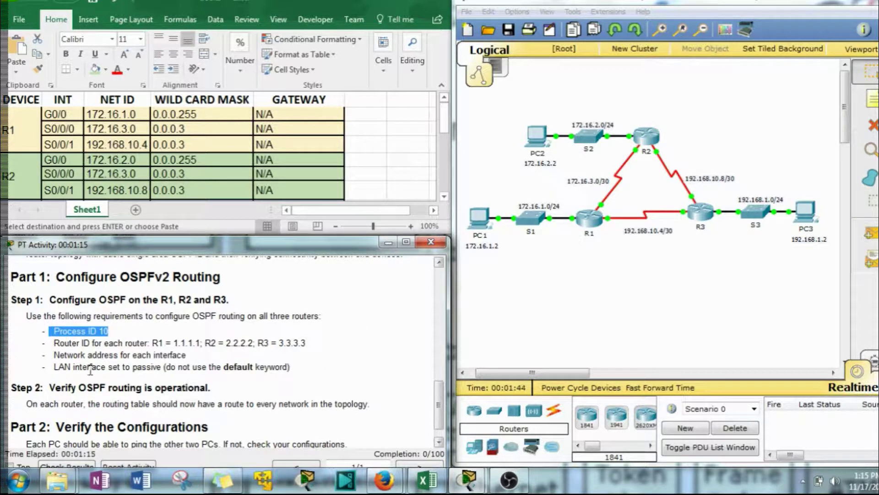
drag(187, 355, 53, 359)
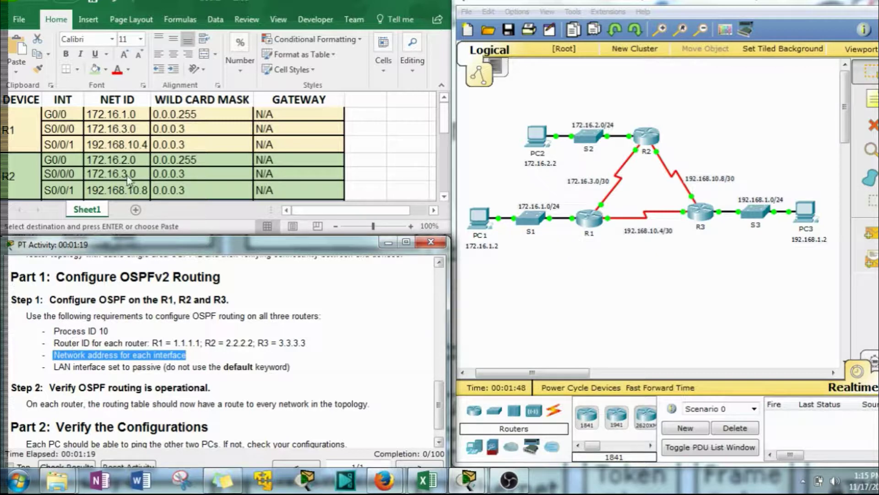
Scroll the activity instructions back up to the addressing table, then switch to the Excel spreadsheet
click(182, 298)
scroll(439, 403, up, 1)
drag(439, 403, 430, 311)
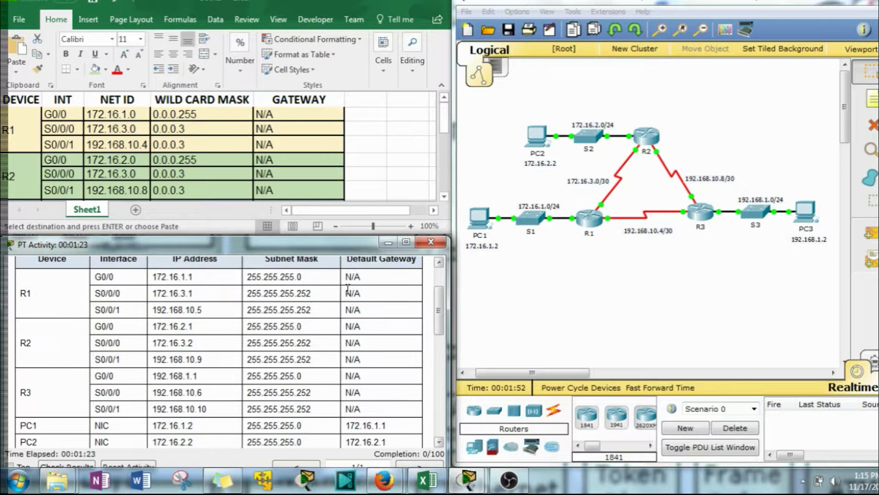
click(179, 135)
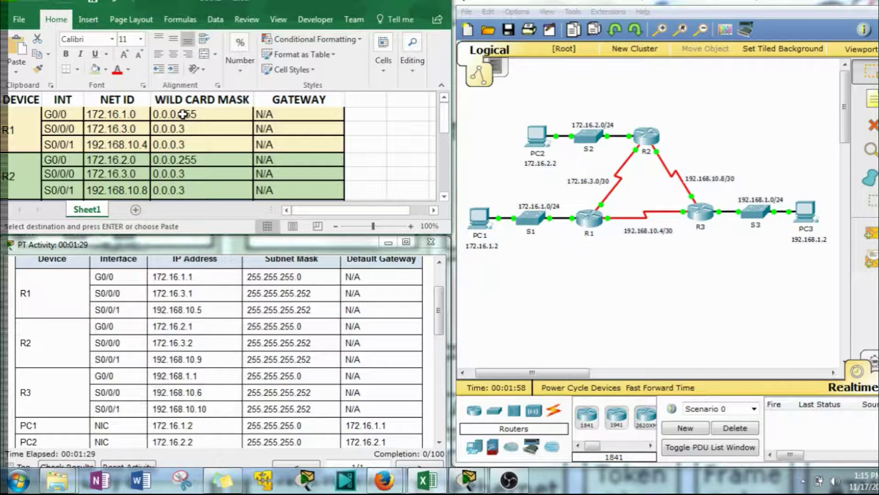
Check R1's G0/0 (0.0.0.255) and S0/0/0 wildcard masks in Excel and scroll the instructions to Part 1
click(208, 114)
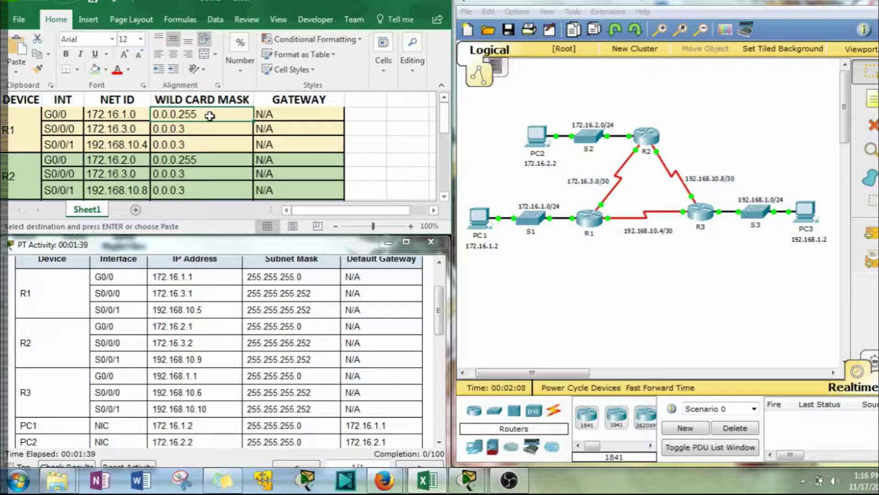
key(Down)
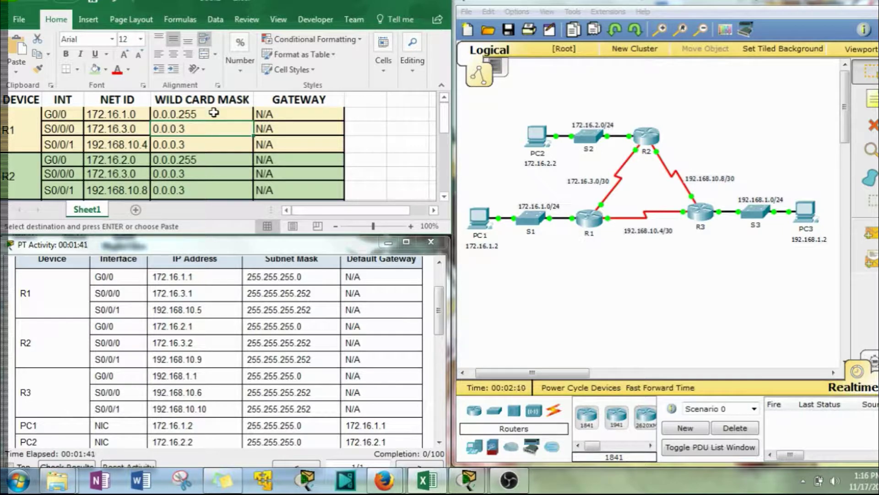
click(214, 113)
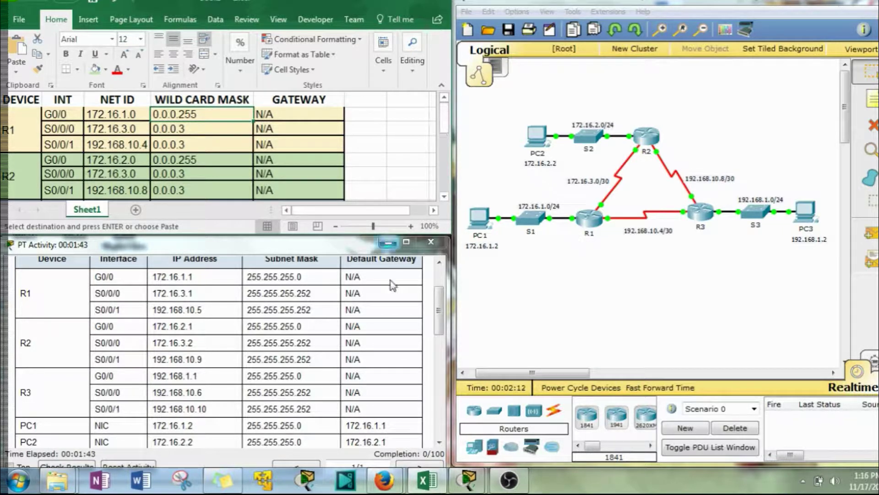
drag(440, 310, 438, 409)
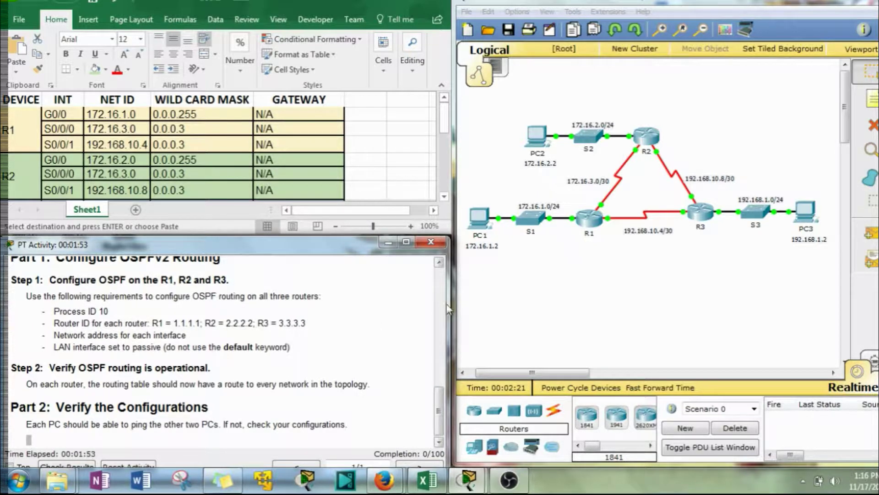
click(591, 220)
In R1's CLI, enter privileged mode with en and global configuration mode with conf t
drag(481, 73, 683, 16)
click(548, 35)
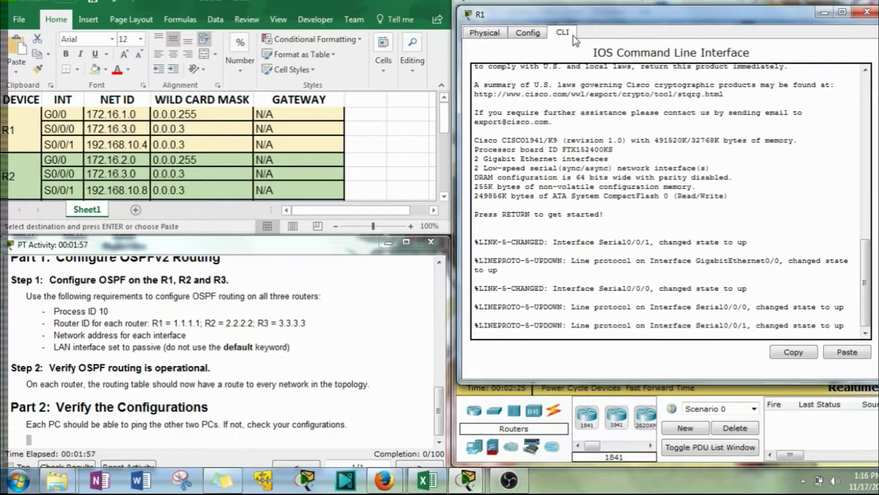
key(Return)
text(en)
key(Return)
text(con f t)
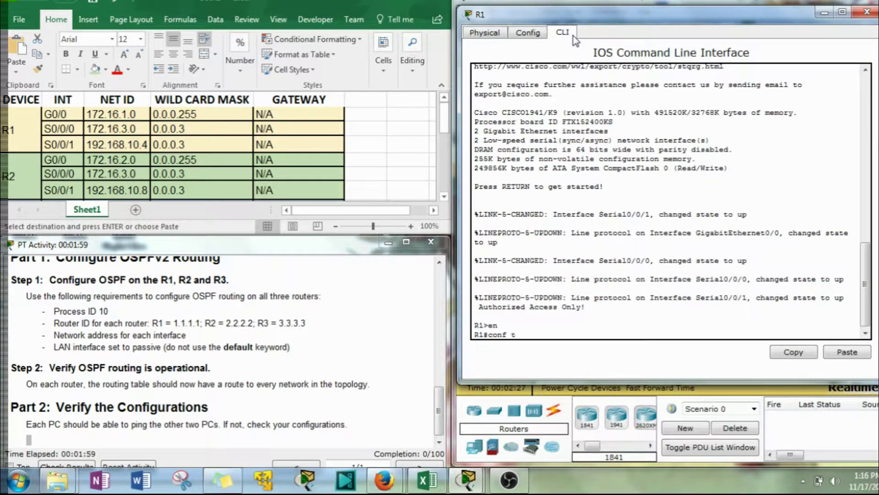
key(Return)
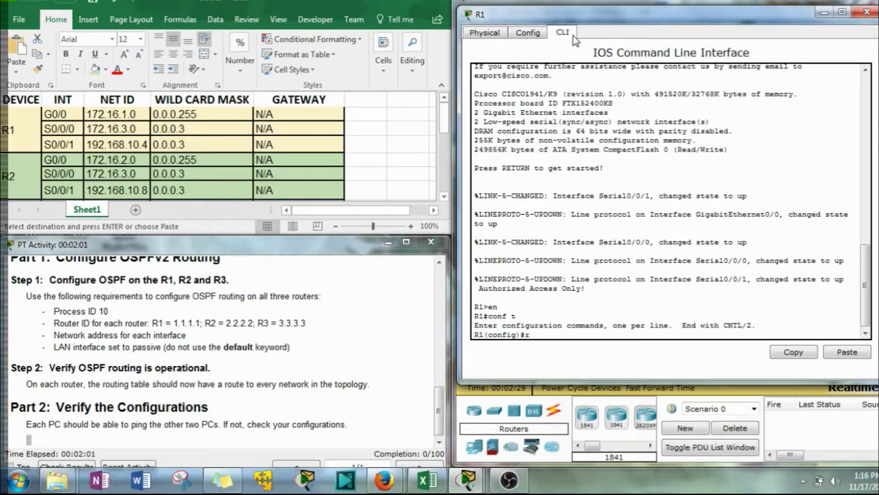
Type the router ospf 10 command at R1's configuration prompt
text(route)
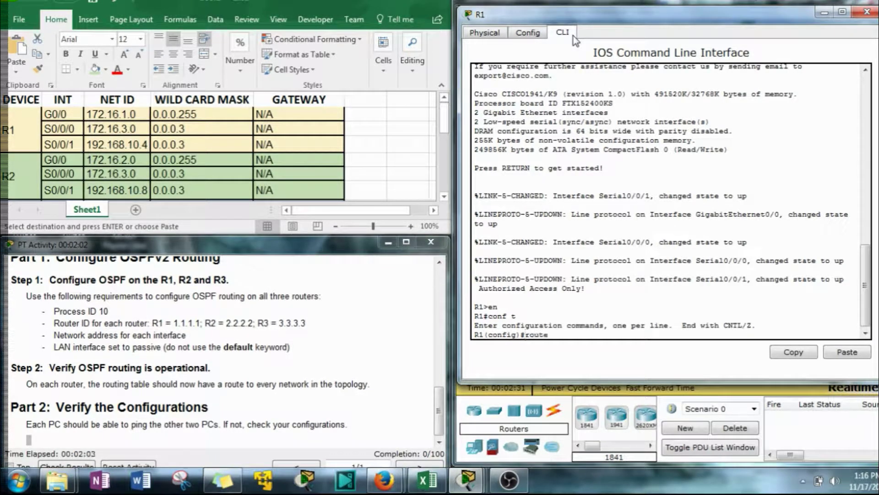
text( r)
key(BackSpace)
key(BackSpace)
text(r)
key(BackSpace)
text(r os)
key(Tab)
text(10)
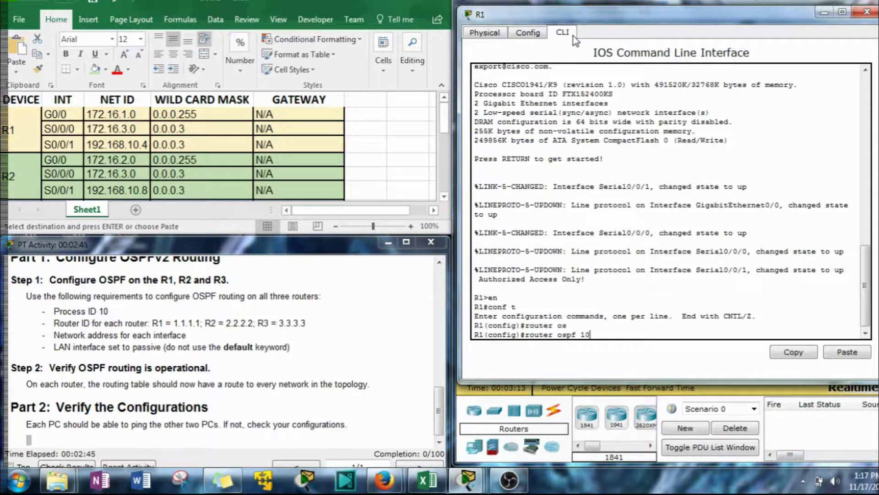
Start OSPF process 10 on R1 with router ID 1.1.1.1
key(Return)
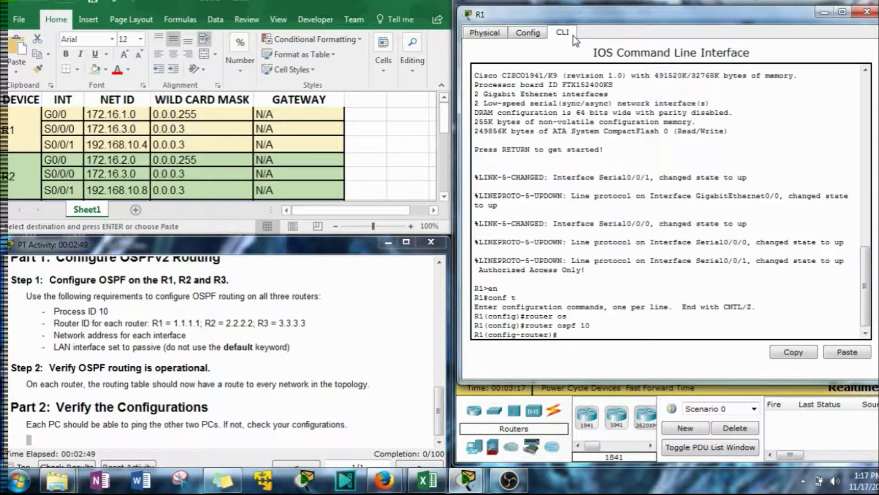
text(rou)
key(Tab)
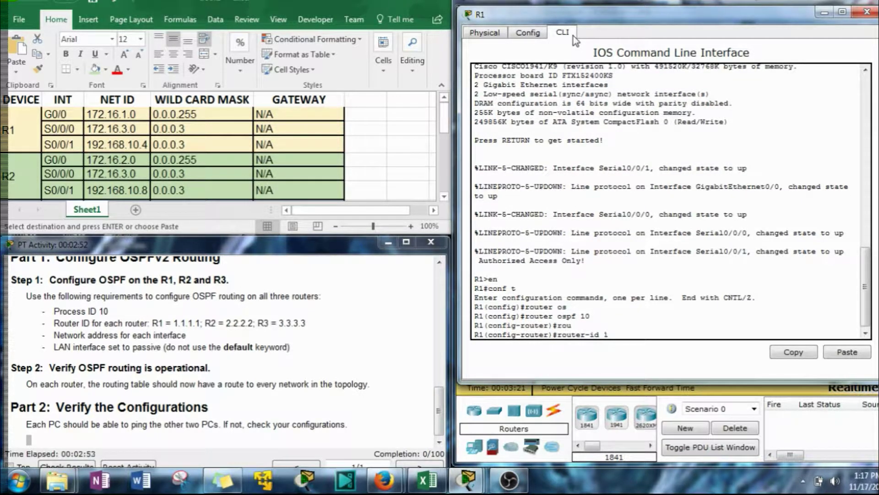
text(1.1.1.1)
key(Return)
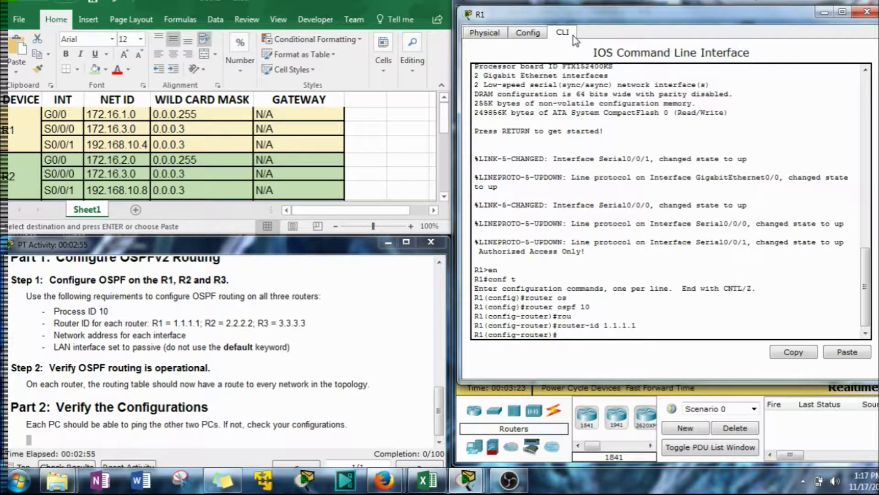
Advertise R1's 172.16.1.0 0.0.0.255 LAN in area 0
text(net)
key(Tab)
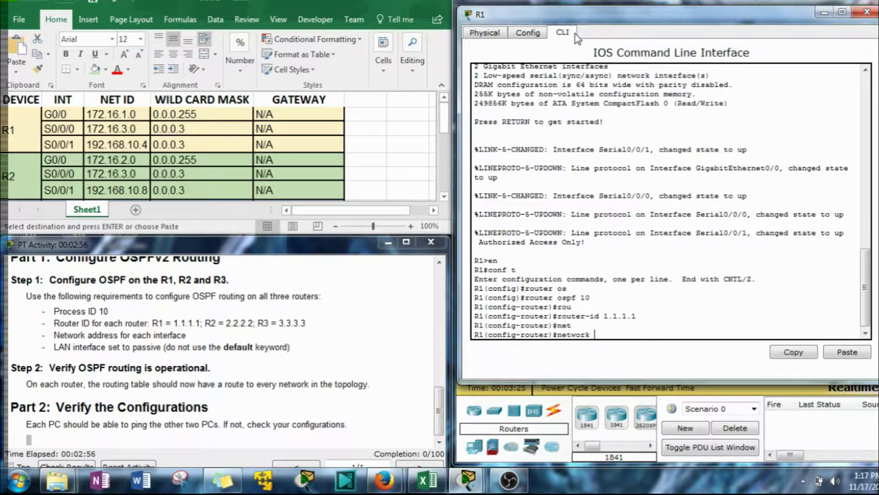
text(172.16.1.0 0.0.0)
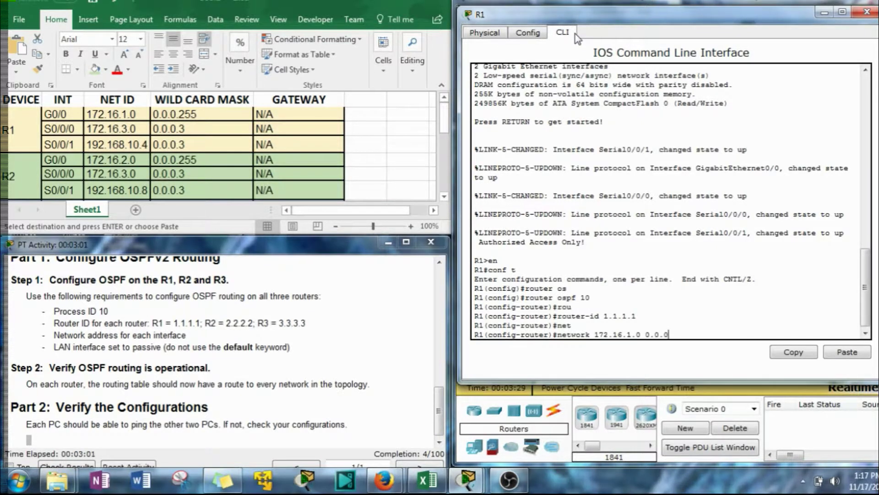
text(.255 )
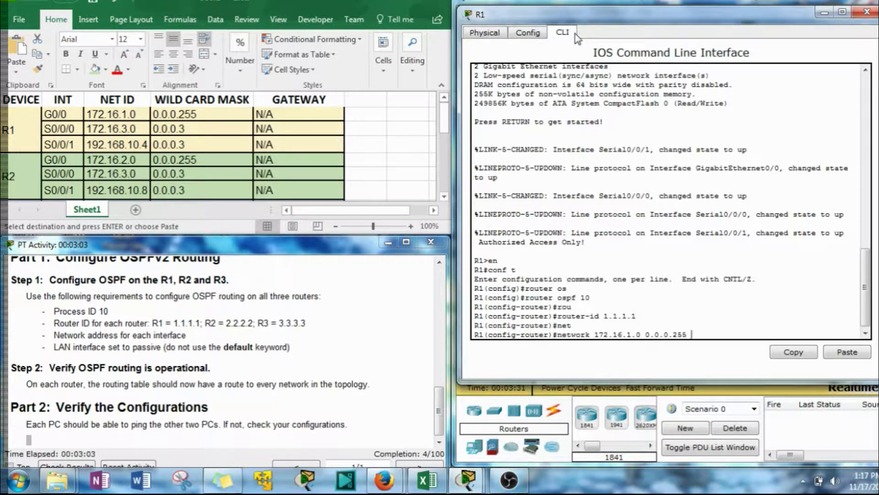
text(ar)
key(Tab)
text(0)
key(Return)
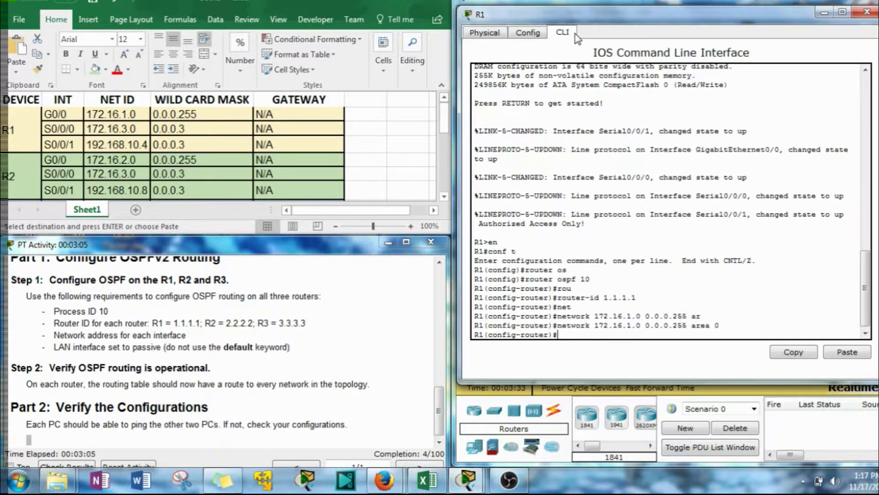
Edit the recalled command into network 172.16.3.0 0.0.0.3 area 0
key(Up)
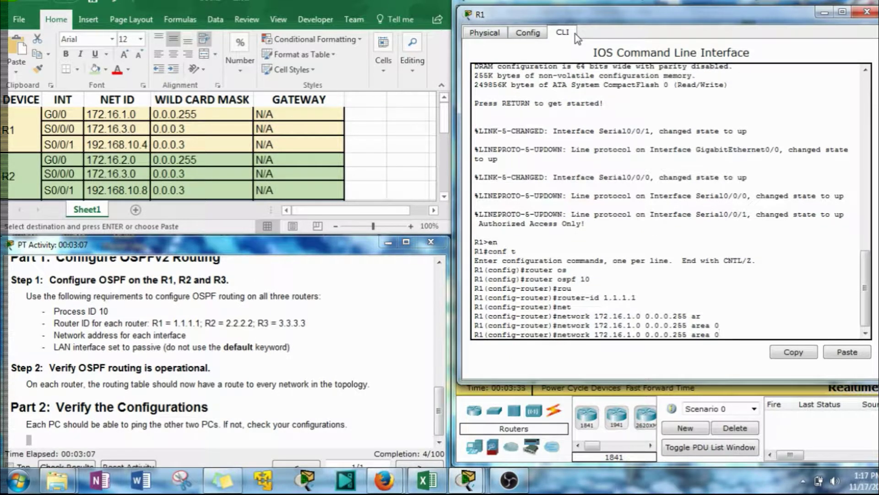
key(Left)
key(Left)
key(Left)
key(Left)
key(Left)
key(Left)
key(BackSpace)
key(BackSpace)
key(BackSpace)
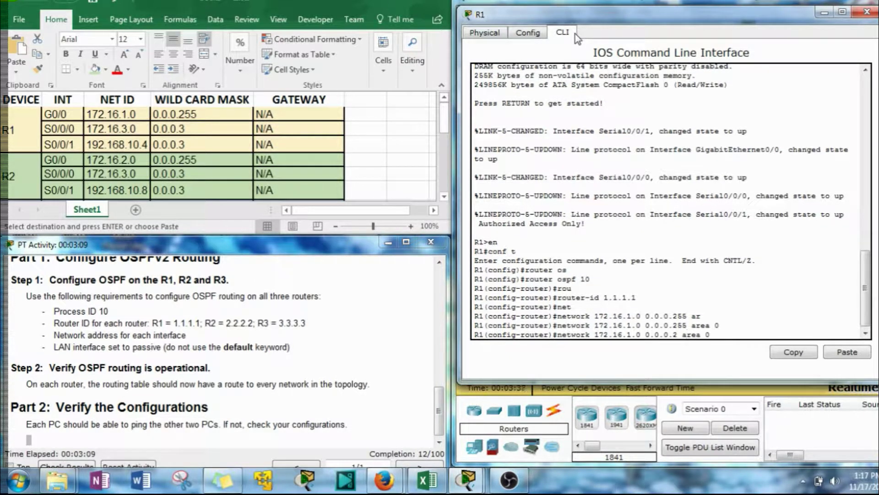
text(3)
key(Left)
key(Left)
key(Left)
key(Left)
key(Left)
key(Left)
key(Left)
key(Left)
key(Left)
key(BackSpace)
text(3)
Advertise 172.16.3.0 and 192.168.10.4 in area 0 on R1
key(Return)
key(Up)
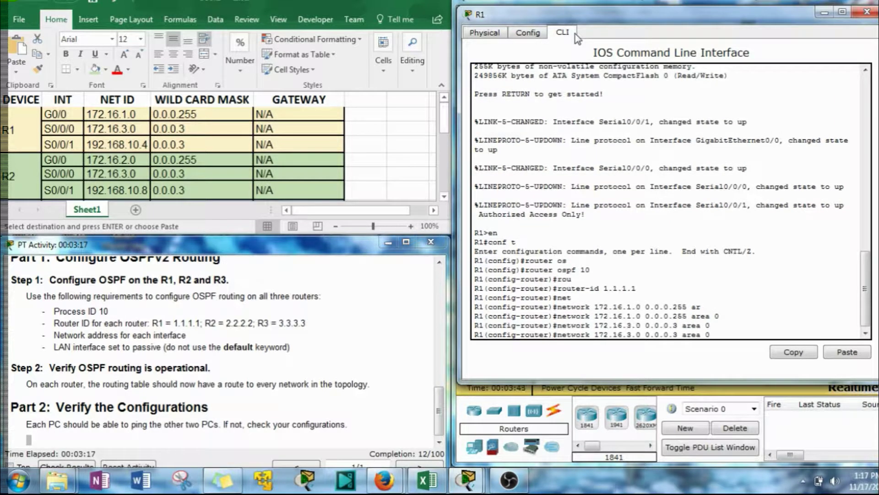
key(Left)
key(Left)
key(Left)
key(Left)
key(Left)
key(Left)
key(Left)
key(Left)
key(Left)
key(Left)
key(Left)
key(Left)
key(Left)
key(Left)
key(Left)
key(BackSpace)
key(BackSpace)
key(BackSpace)
key(BackSpace)
key(BackSpace)
key(BackSpace)
key(BackSpace)
key(BackSpace)
key(BackSpace)
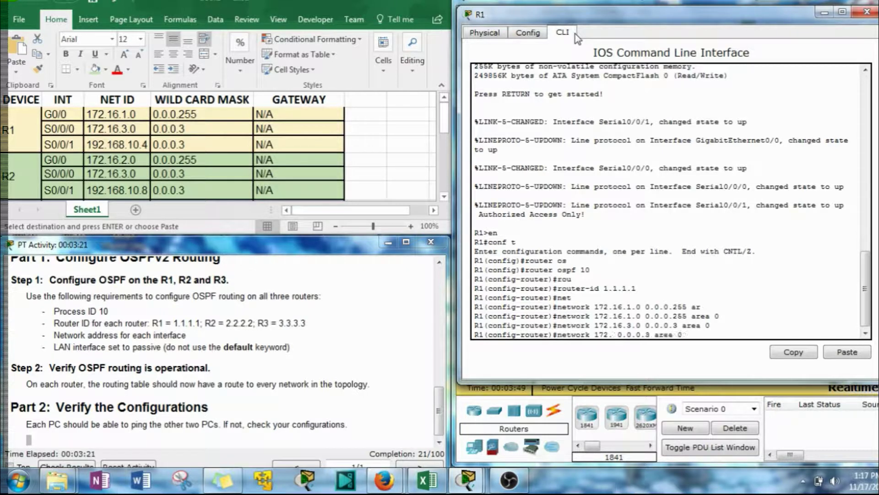
text(92.168)
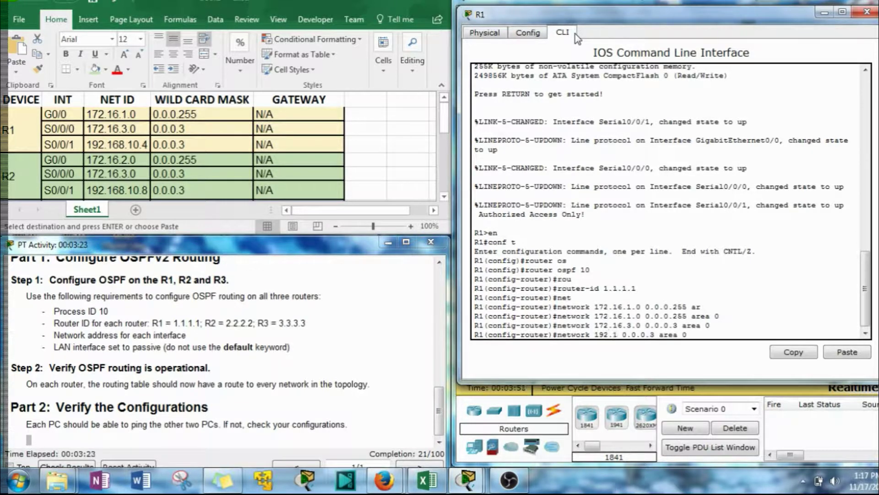
text(.10)
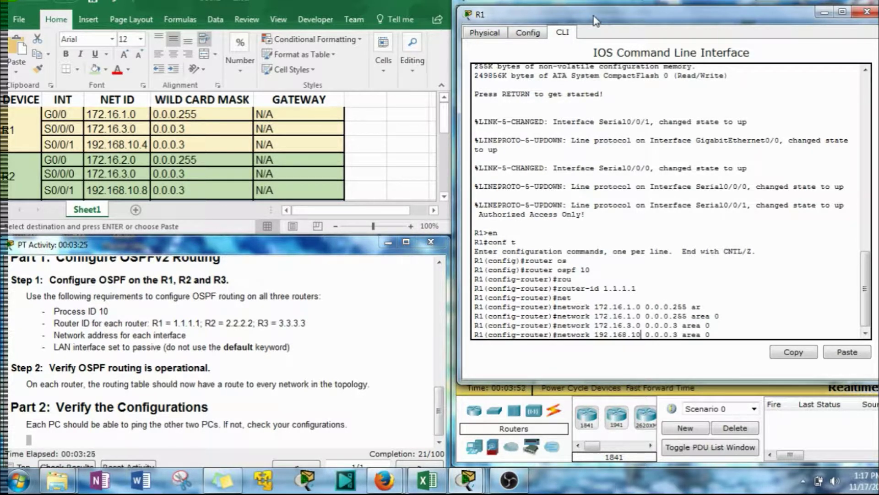
text(.4)
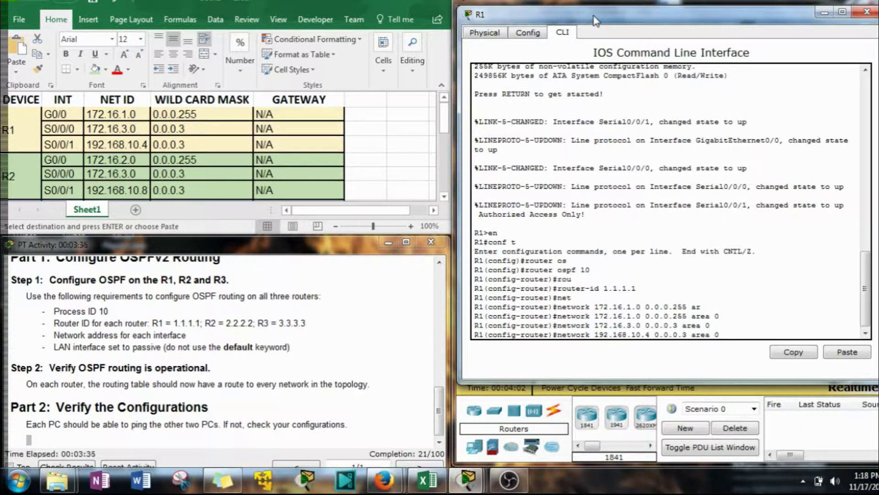
key(Return)
Make R1's G0/0 a passive interface, correcting the mistyped g0.0 interface name
key(Up)
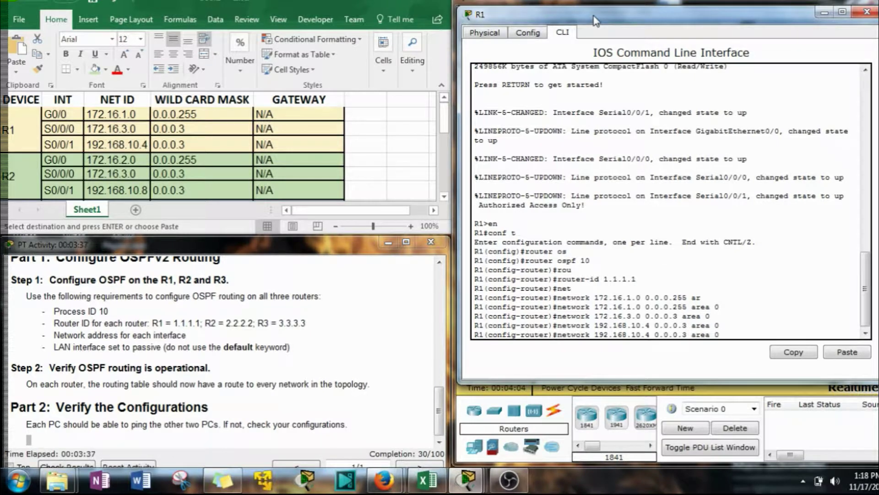
key(Down)
text(pas)
key(Tab)
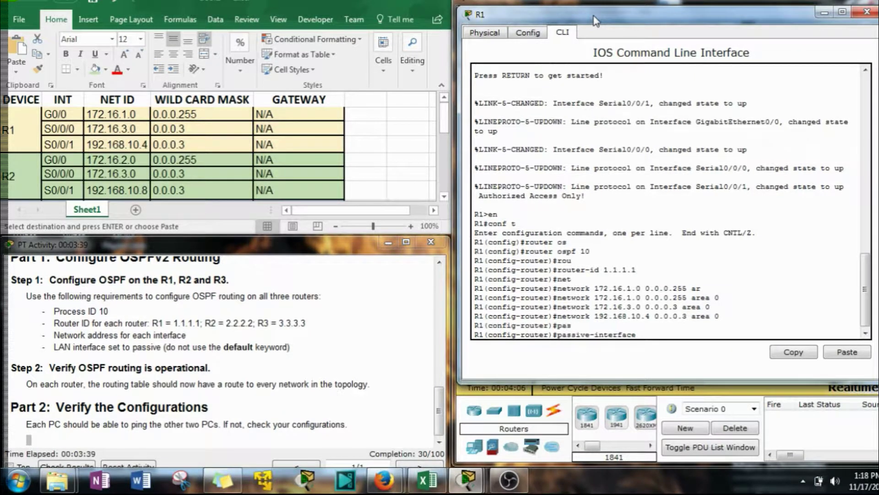
text(g0.0)
key(Return)
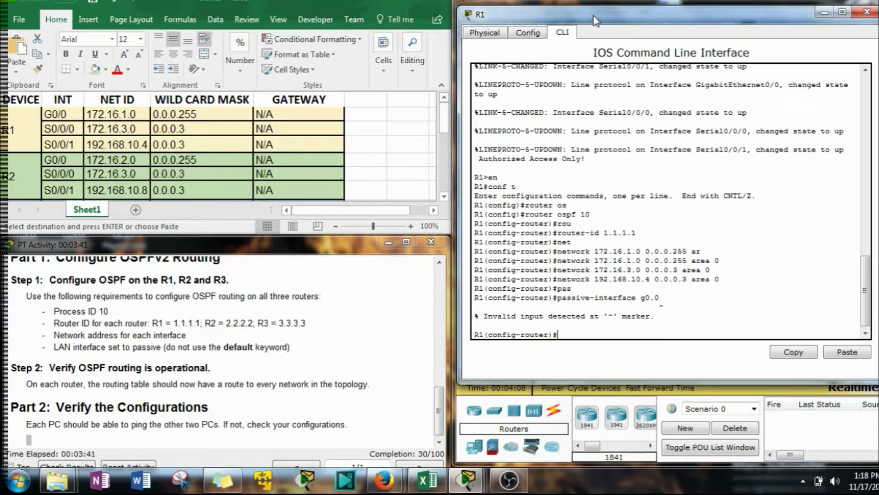
key(Up)
key(BackSpace)
key(BackSpace)
text(/0)
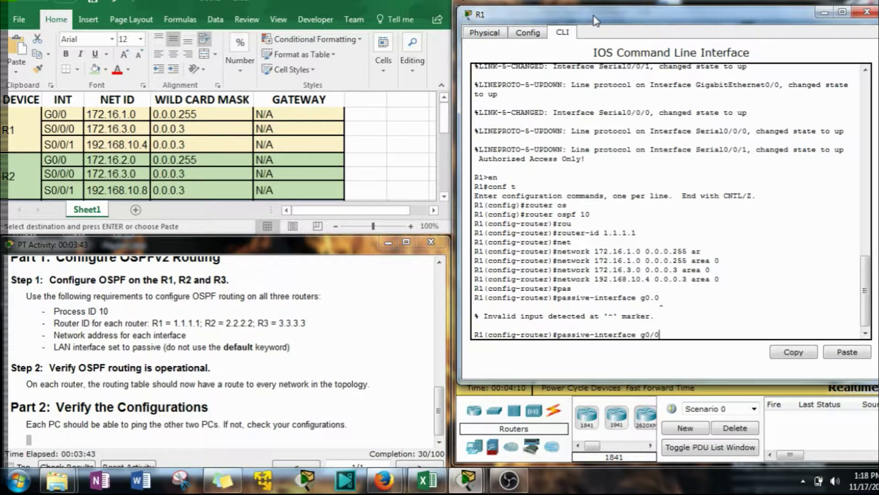
key(Return)
Exit router configuration and end R1's configuration session with exit and end
text(exit)
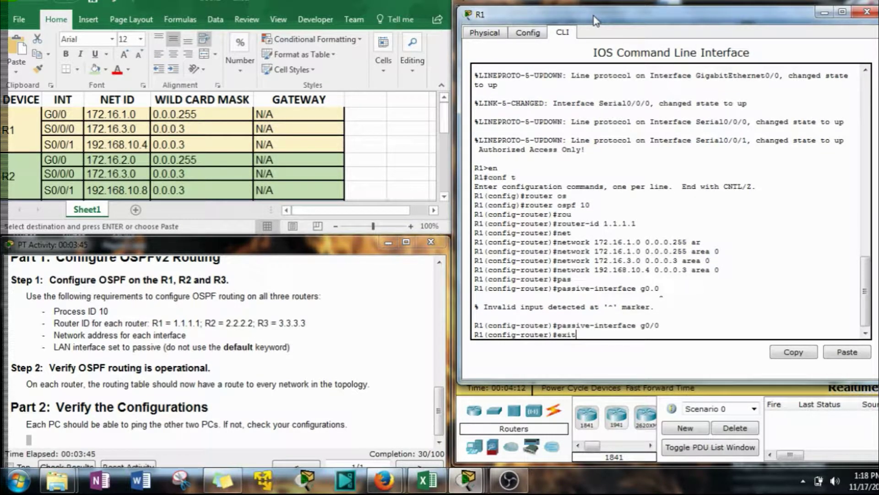
key(Return)
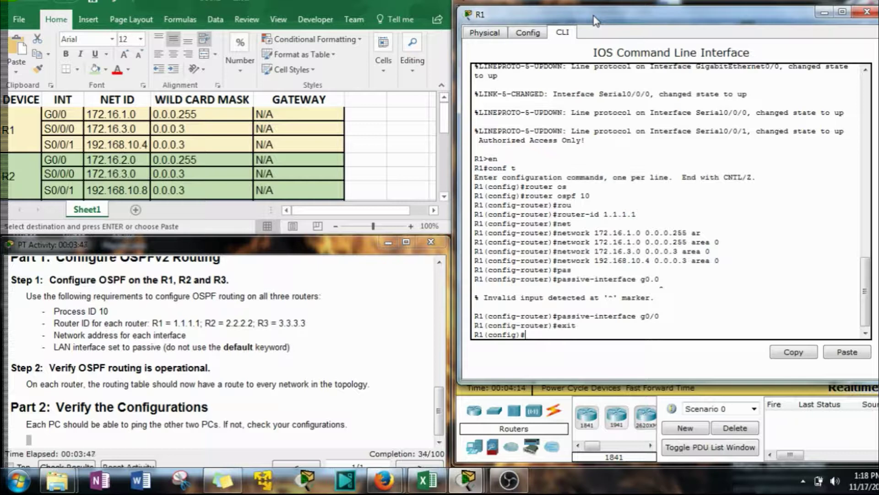
text(end)
key(Return)
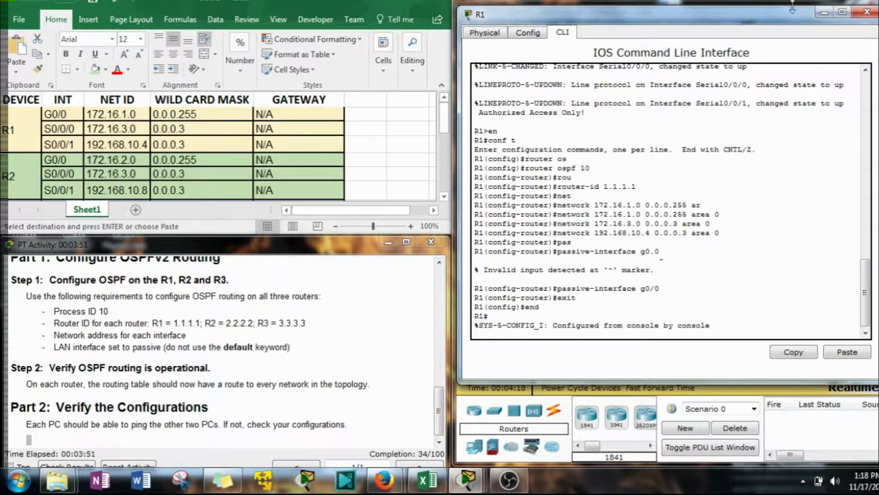
Close R1, open R2's CLI and enter global configuration mode
click(825, 12)
click(652, 138)
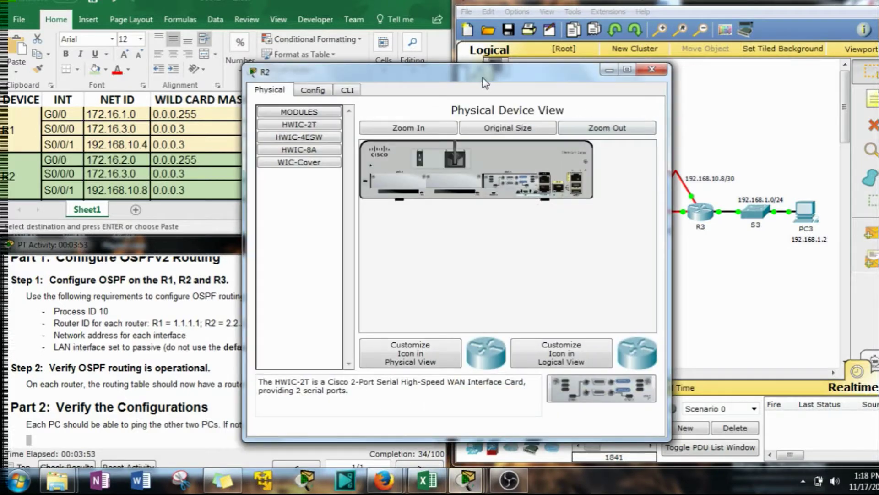
drag(572, 72, 765, 11)
click(549, 31)
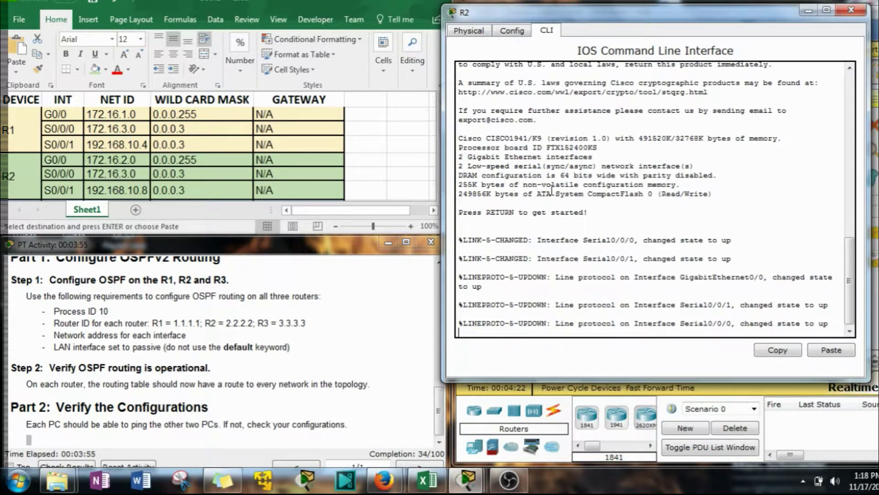
key(Return)
text(en)
key(Return)
text(conf t)
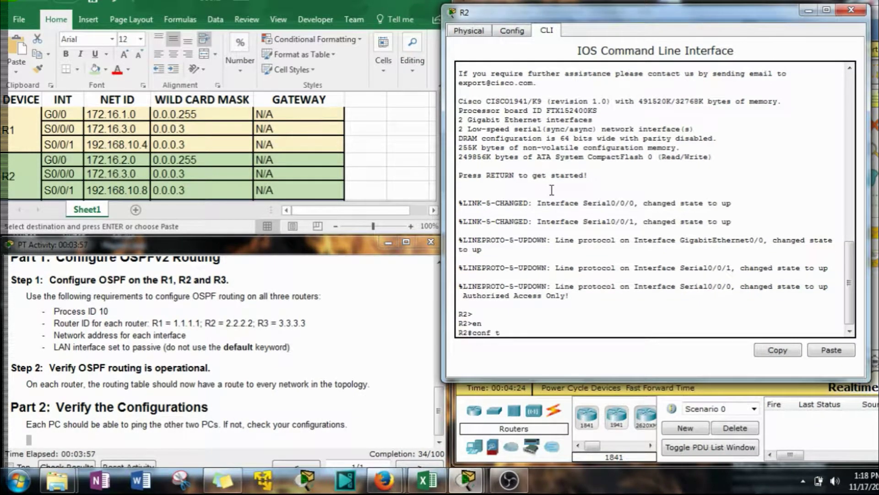
key(Return)
Start OSPF process 10 on R2 with router ID 2.2.2.2
text(route os)
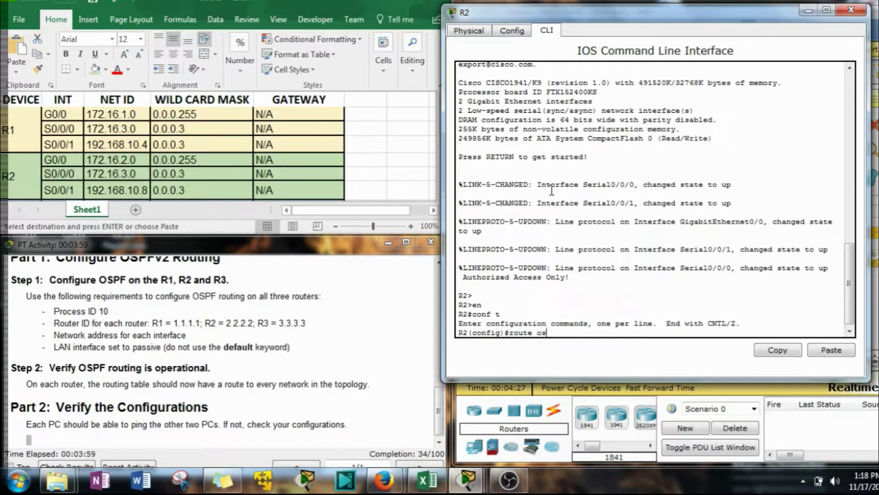
key(Tab)
text(10)
key(Return)
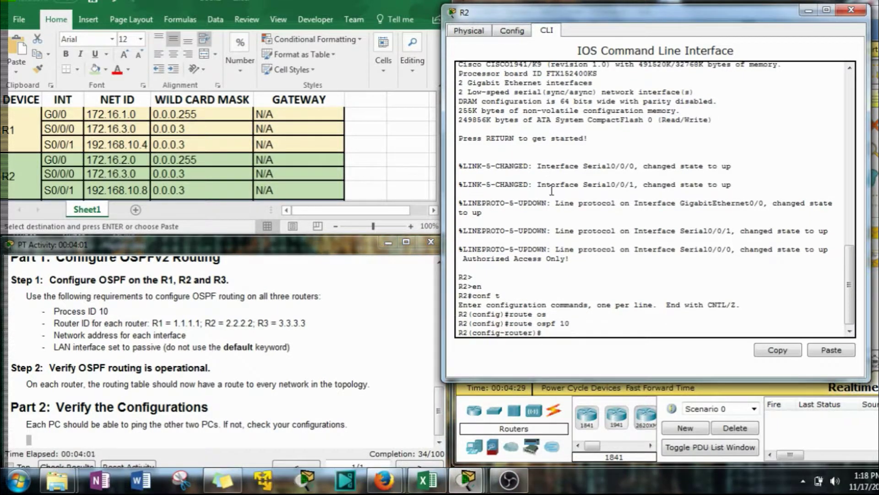
text(rou)
key(Tab)
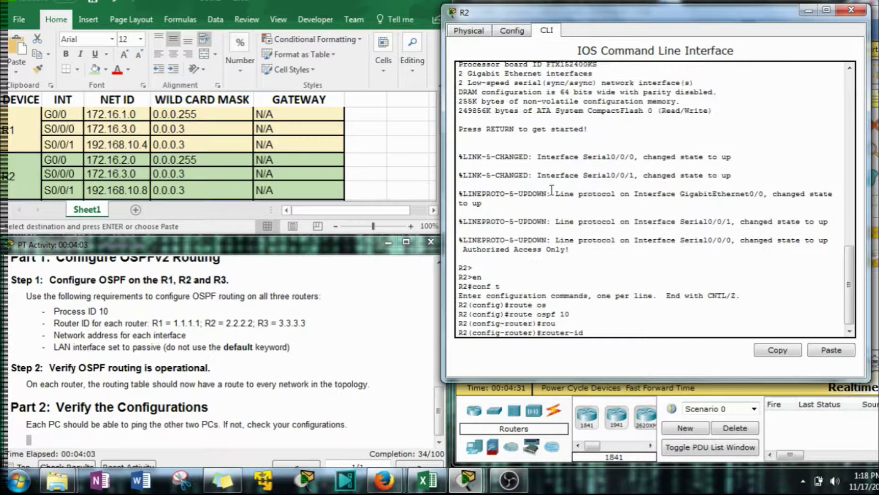
text(2.2.2.2)
key(Return)
Using the addressing table, enter network 172.16.2.0 0.0.0.255 area 0 on R2
text(net)
key(Tab)
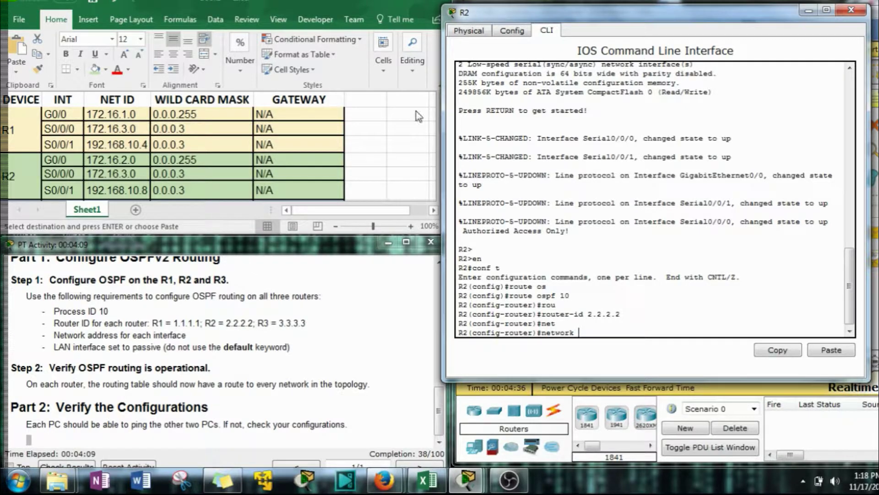
click(382, 118)
drag(447, 122, 442, 144)
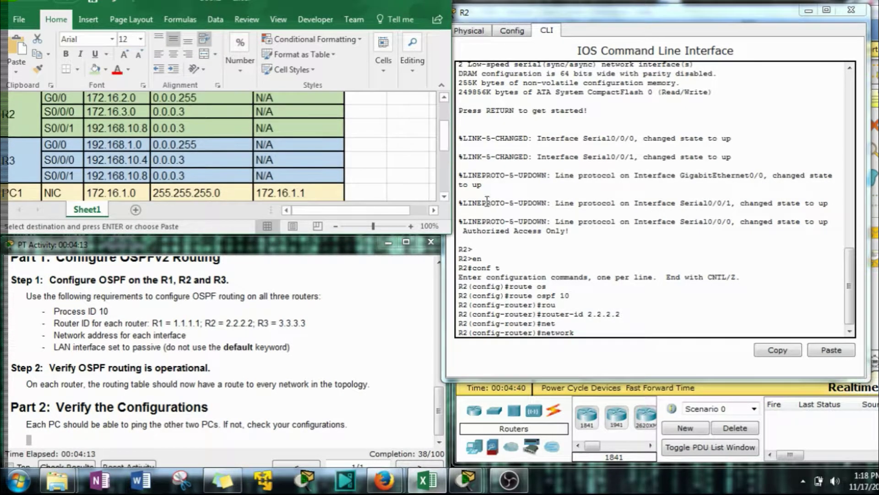
click(590, 330)
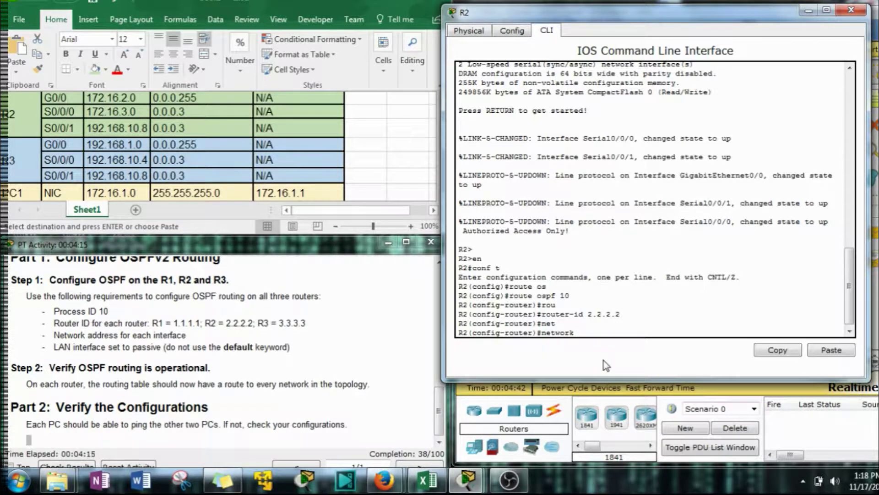
text(172.16.2.0 0.0.0.25)
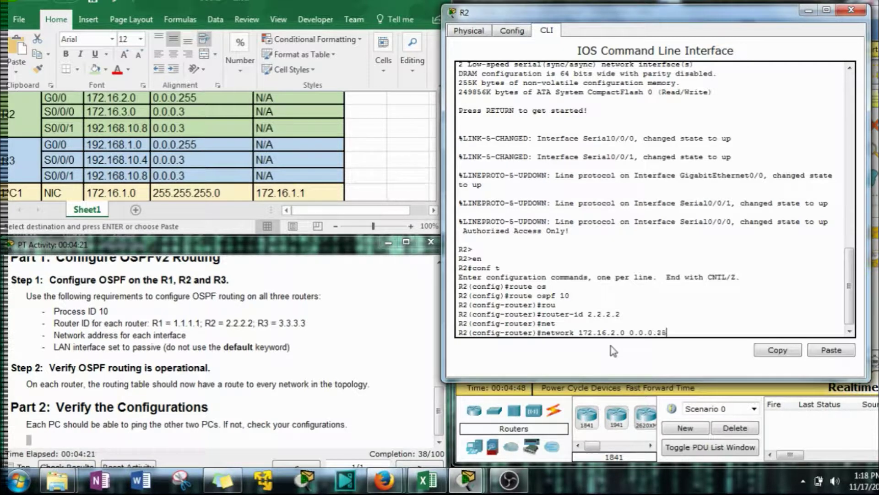
text(5 ar)
key(Tab)
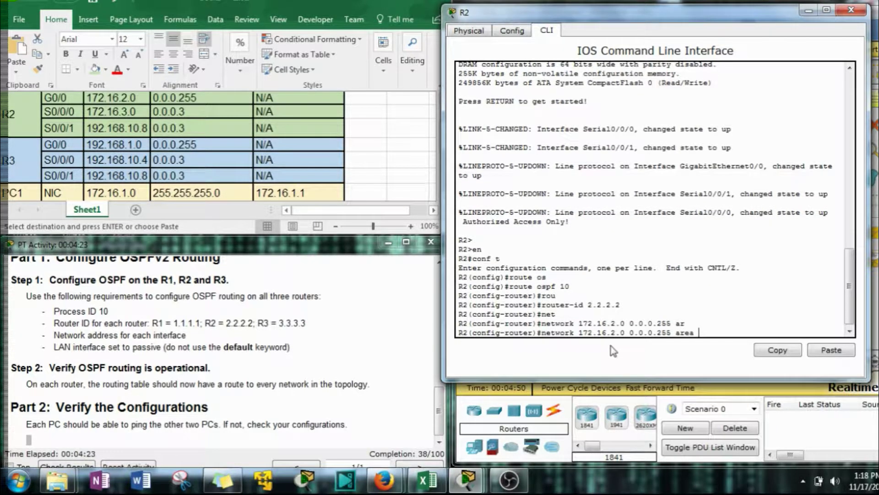
text(0)
key(Tab)
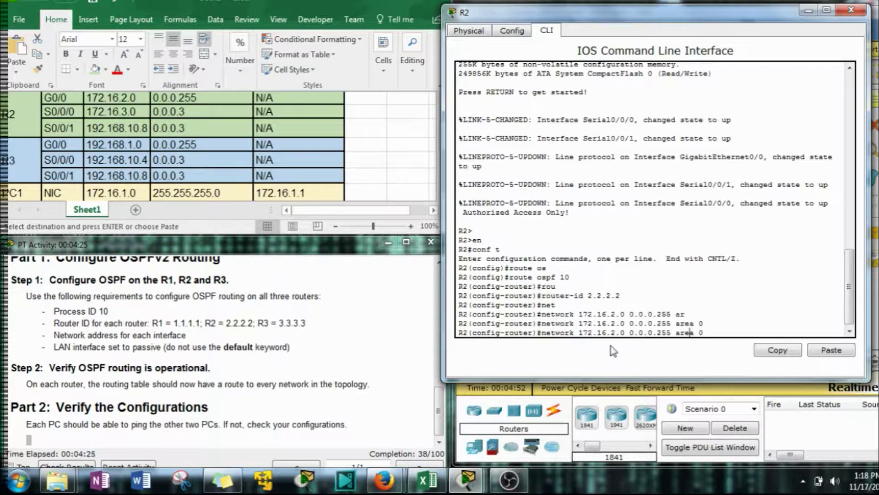
Edit the statement into network 172.16.3.0 0.0.0.3 area 0 and apply it
key(Left)
key(Left)
key(Left)
key(Left)
key(Left)
key(BackSpace)
key(BackSpace)
key(Delete)
text(3)
key(Left)
key(Left)
key(Left)
key(Left)
key(BackSpace)
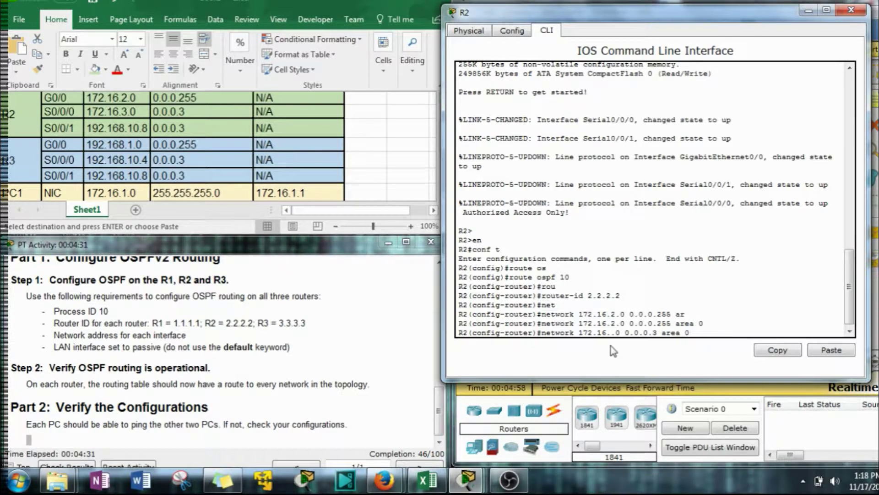
text(3)
key(Return)
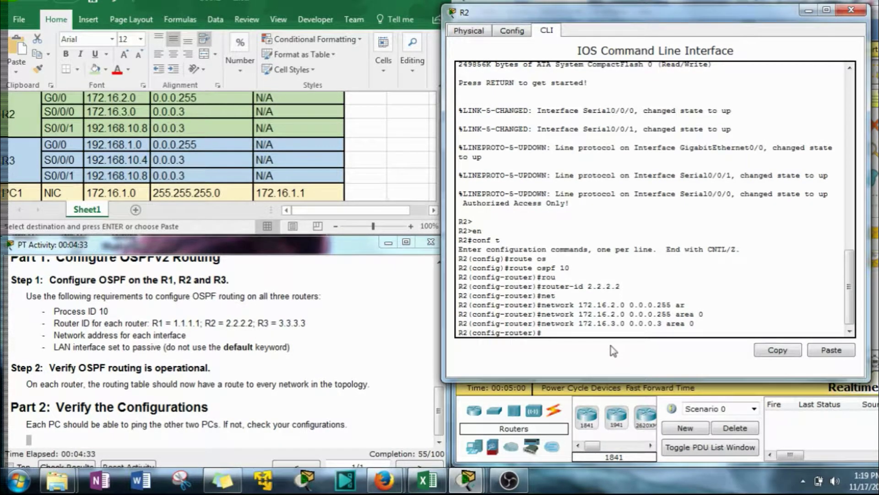
Advertise R2's 192.168.10.8 link in area 0
key(Up)
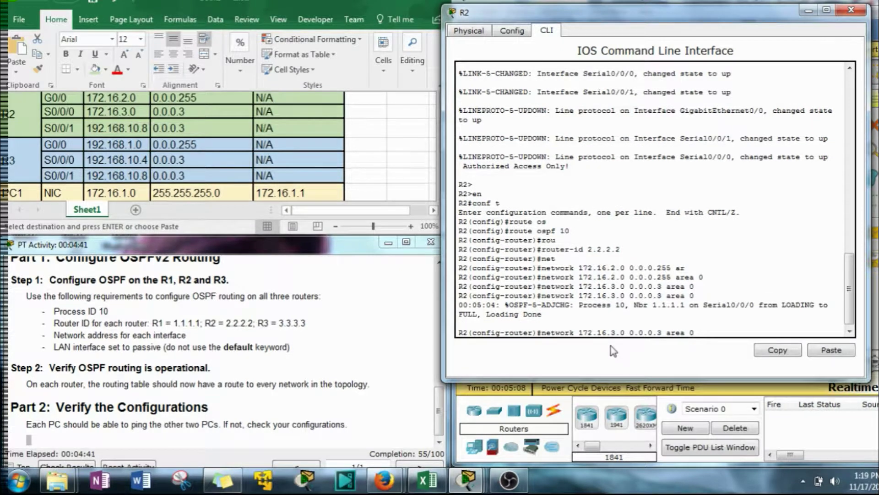
key(Left)
key(Left)
key(Left)
key(Left)
key(Left)
key(Delete)
key(Delete)
key(BackSpace)
key(BackSpace)
key(BackSpace)
key(BackSpace)
key(BackSpace)
key(BackSpace)
key(BackSpace)
text(92.168.10.8)
key(Return)
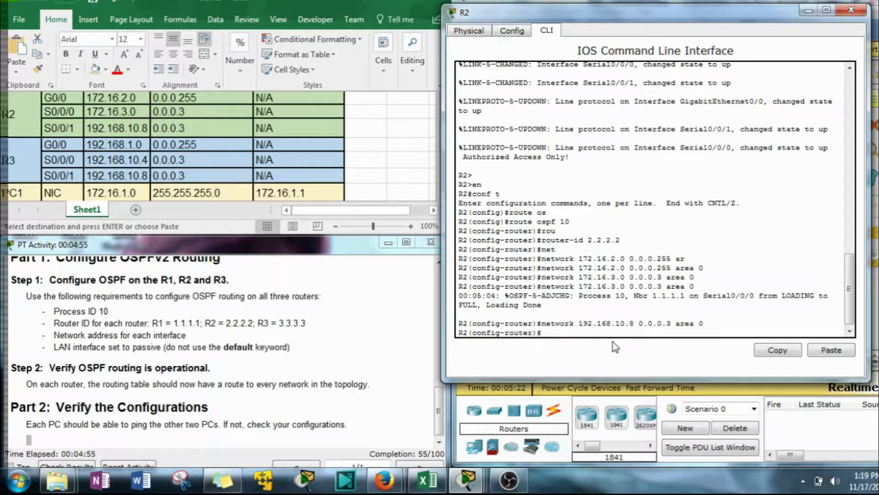
Make R2's G0/0 passive, leave configuration mode and close R2's window
text(pas)
key(Tab)
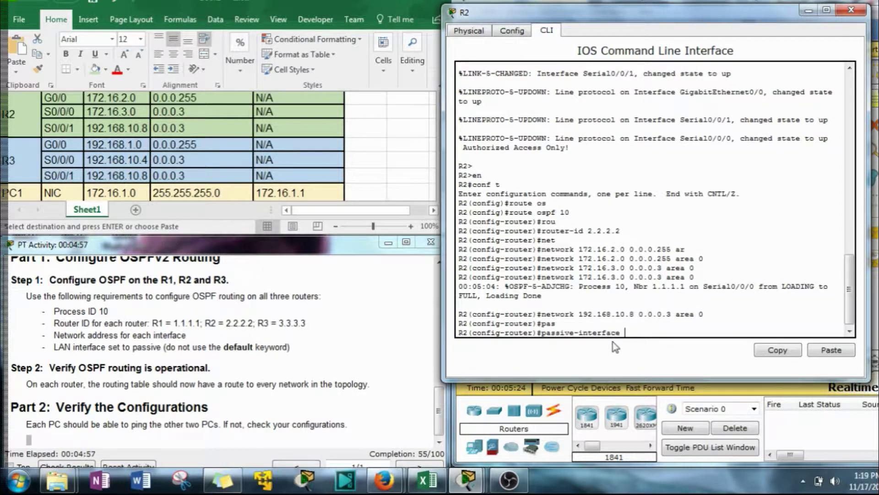
text(g0/0)
key(Return)
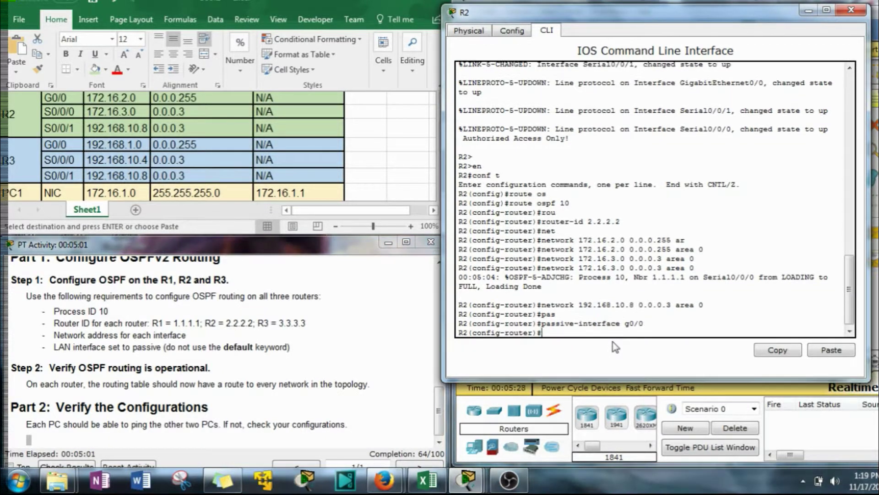
text(exi)
text(t)
key(Return)
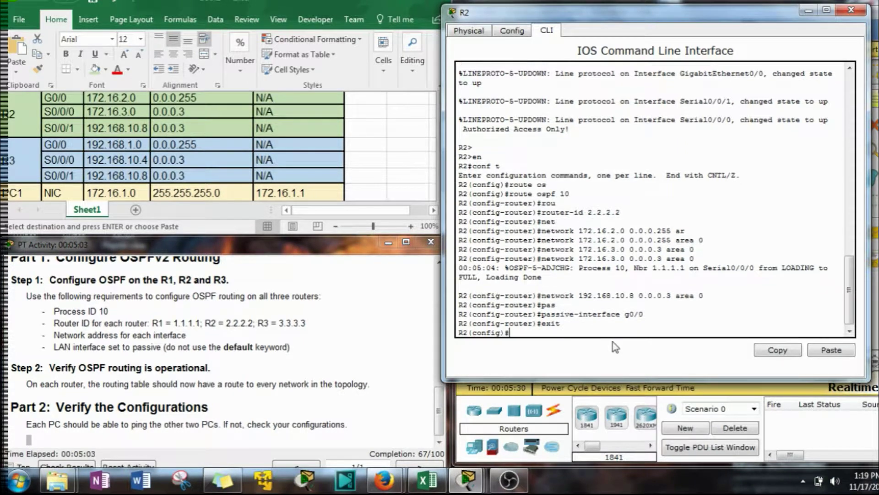
text(exit)
key(Return)
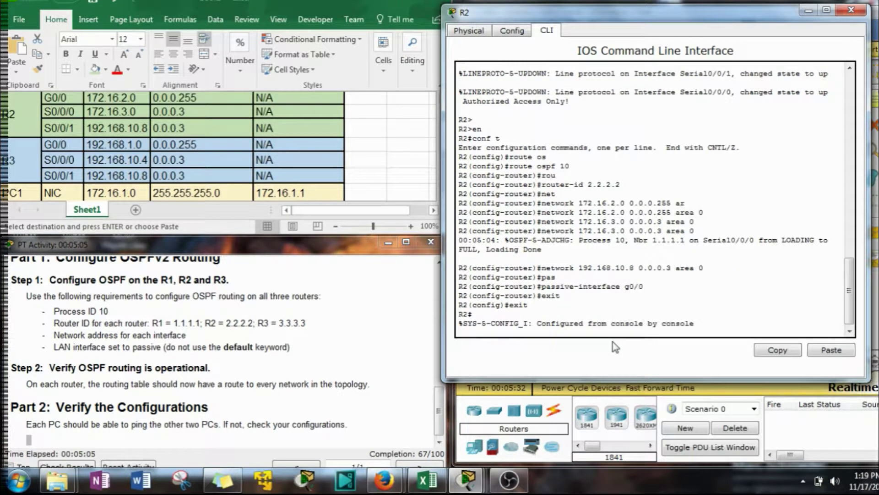
click(851, 10)
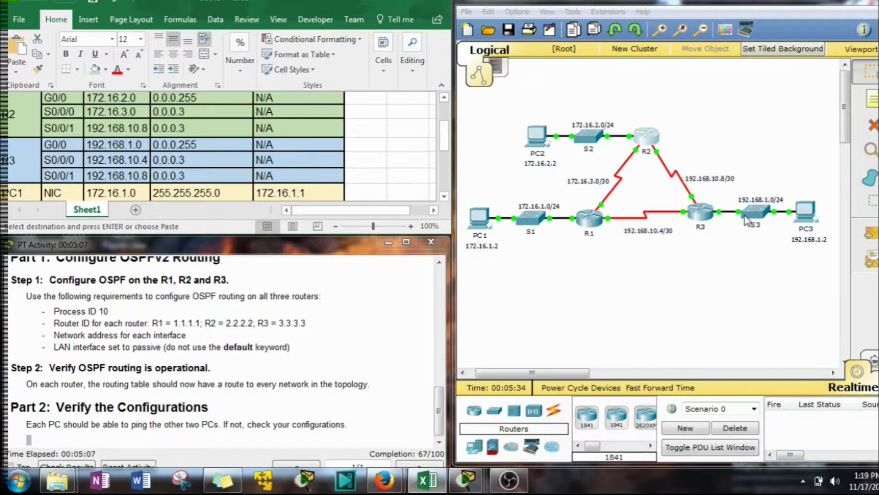
Open R3's CLI and enter global configuration mode with en and conf t
click(700, 212)
drag(471, 80, 664, 29)
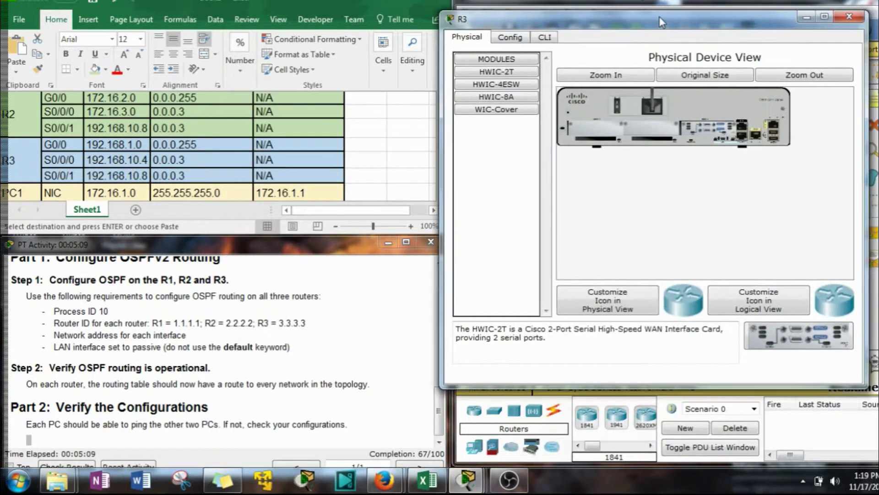
click(542, 37)
drag(602, 26, 620, 25)
key(Return)
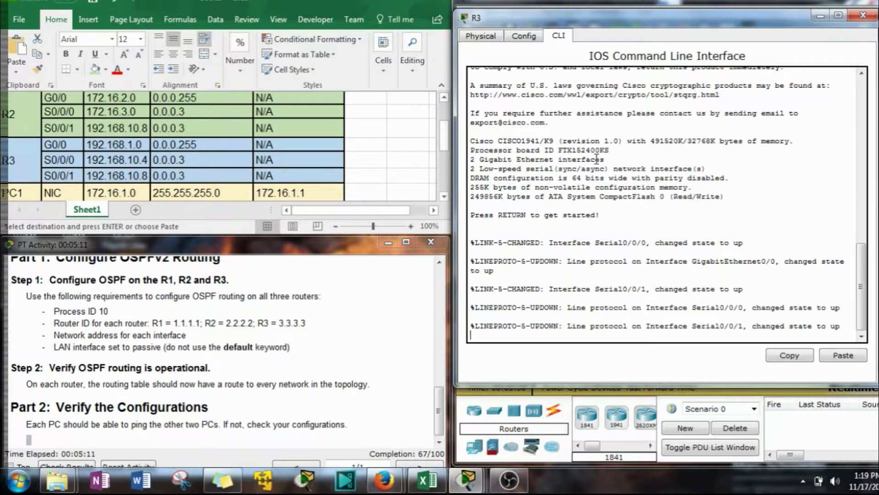
text(en)
key(Return)
text(conf t)
key(Return)
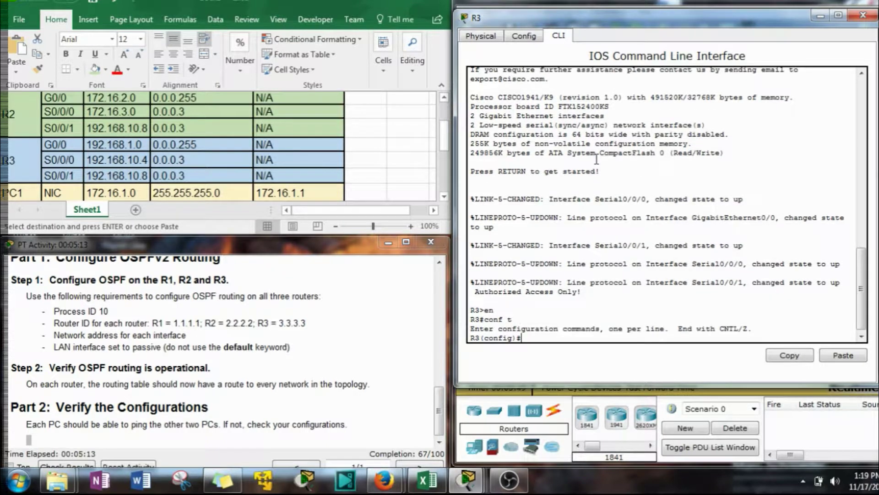
Start OSPF process 10 on R3 with router ID 3.3.3.3
text(t)
text(oute)
key(Tab)
key(Tab)
text(r os)
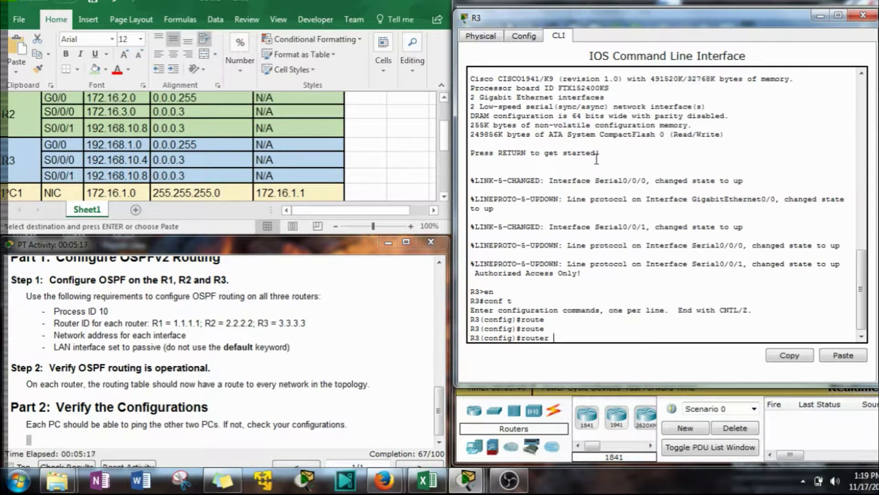
key(Tab)
text(10)
key(Return)
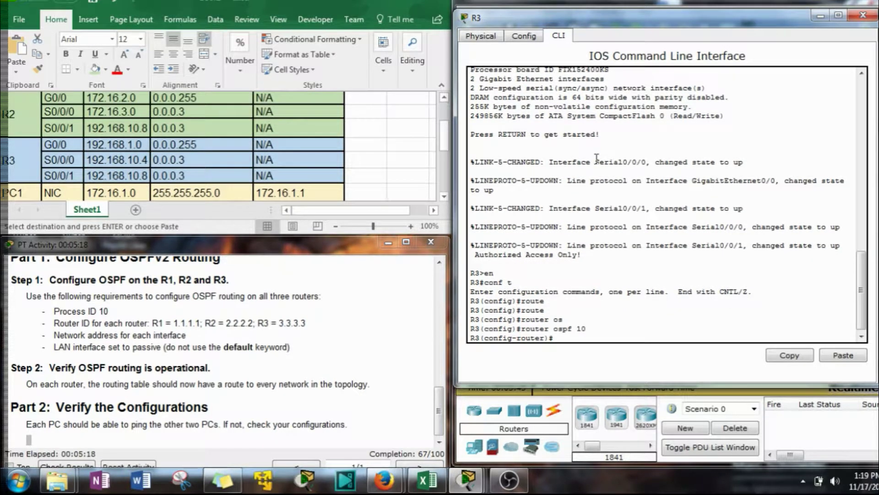
text(rou)
key(Tab)
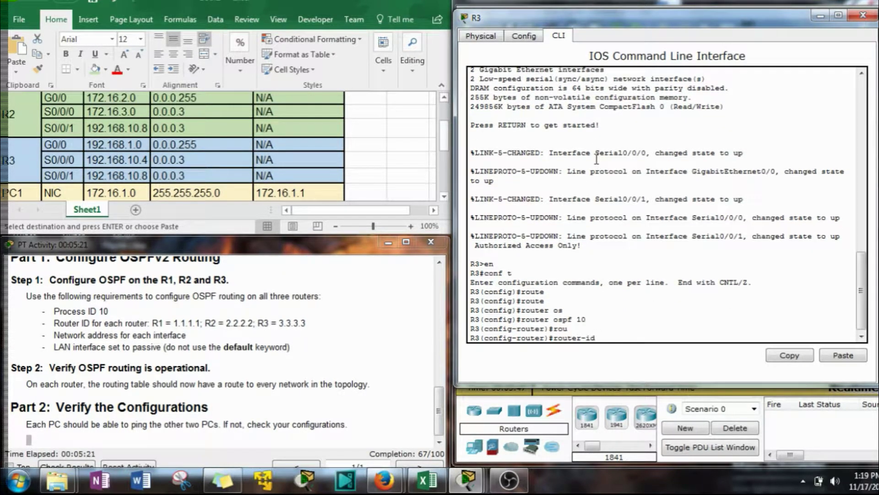
text(3.3.3.3)
key(Return)
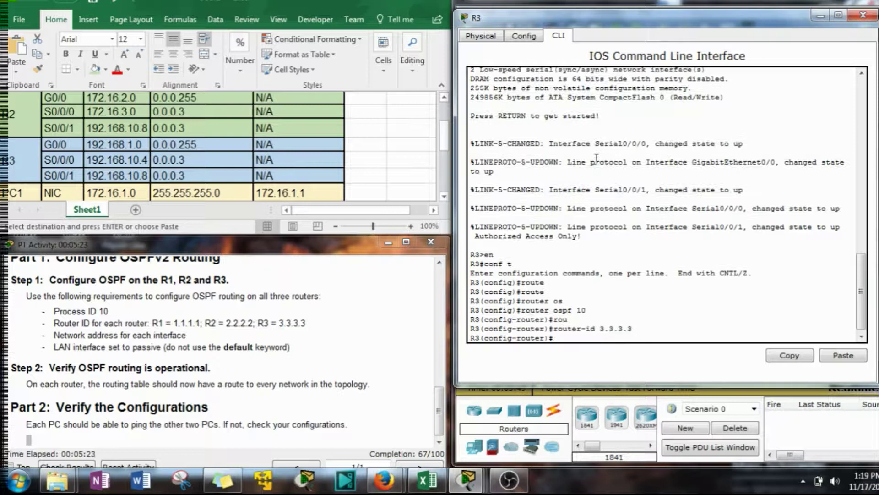
Begin a network statement at R3's router prompt
text(route)
key(BackSpace)
key(BackSpace)
key(BackSpace)
key(BackSpace)
text(et)
key(Tab)
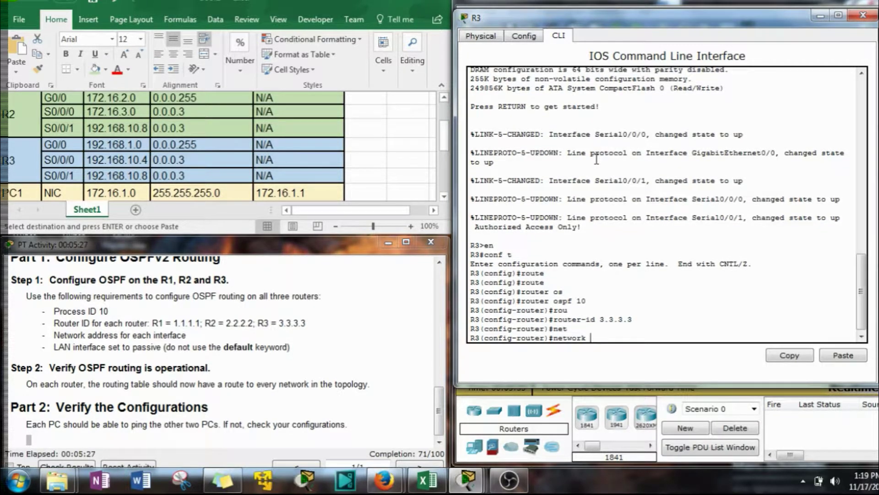
drag(444, 135, 445, 151)
Advertise R3's 192.168.1.0 0.0.0.255 LAN network in OSPF area 0
click(625, 339)
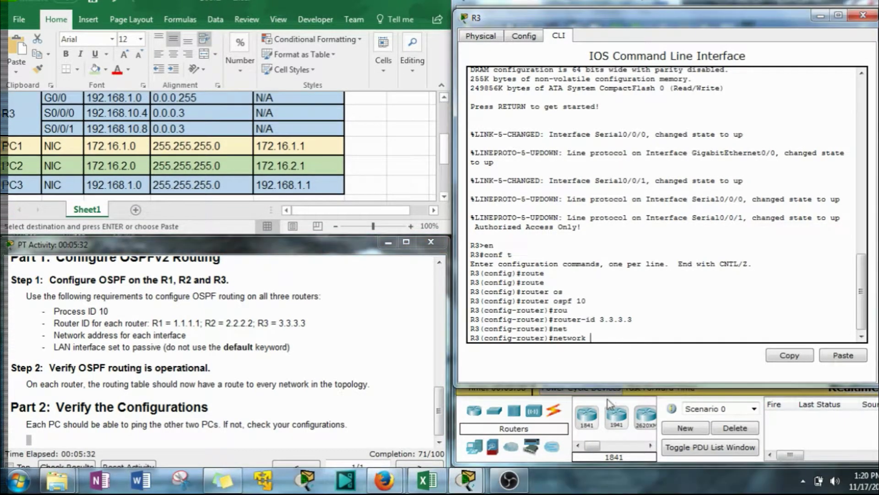
text(192.168.1.0 0.0.0.255 )
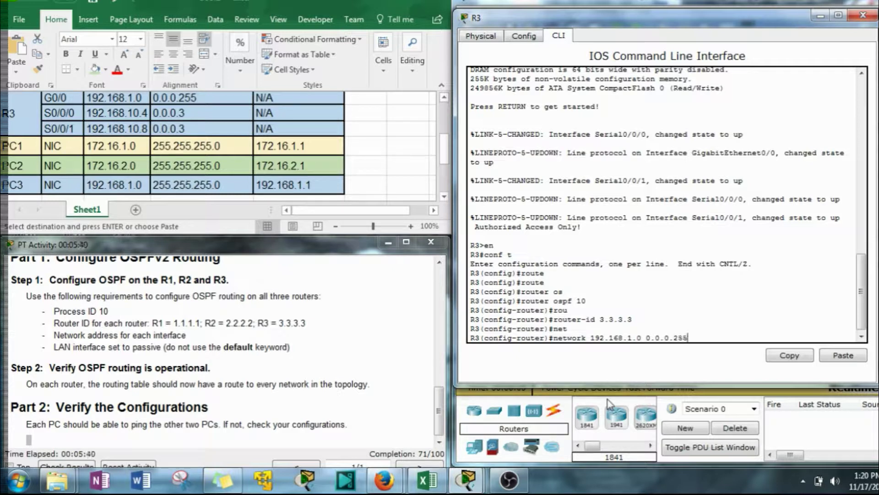
text(ar)
key(Tab)
text(0)
key(Return)
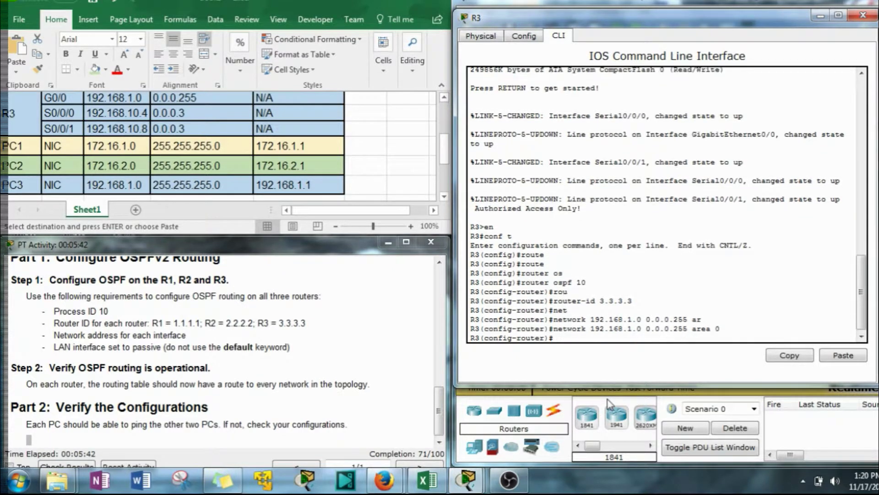
Advertise the 192.168.10.4 and 192.168.10.8 serial link networks in area 0
key(Up)
key(BackSpace)
key(BackSpace)
key(BackSpace)
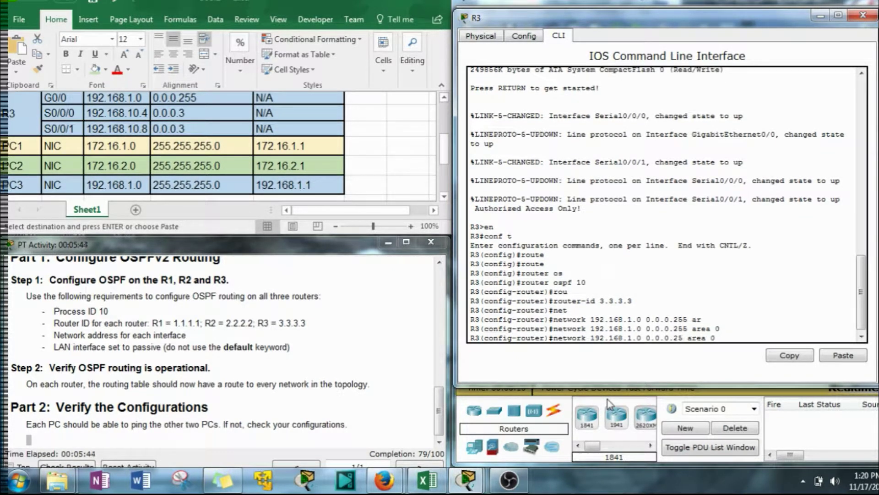
text(3)
key(BackSpace)
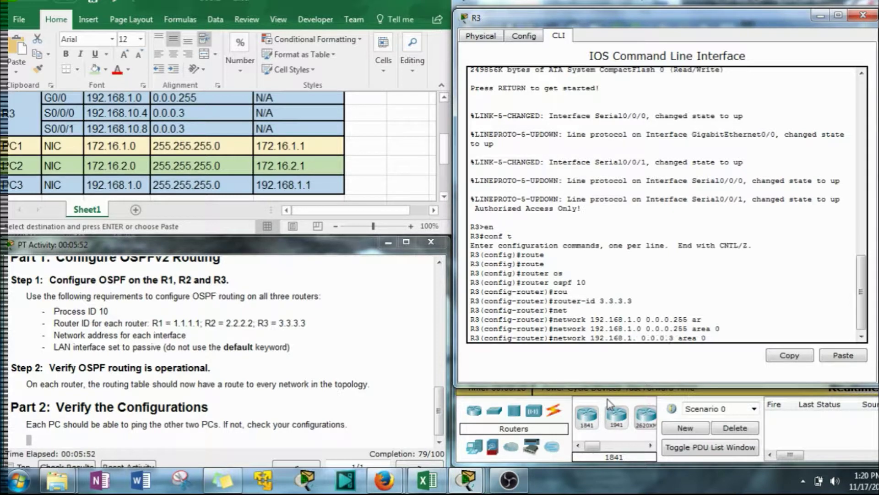
text(4)
key(Left)
key(Left)
text(0)
key(Return)
key(Up)
key(Left)
key(Left)
key(Left)
key(Left)
key(Left)
key(Left)
key(Left)
key(Left)
key(Left)
key(Left)
key(Left)
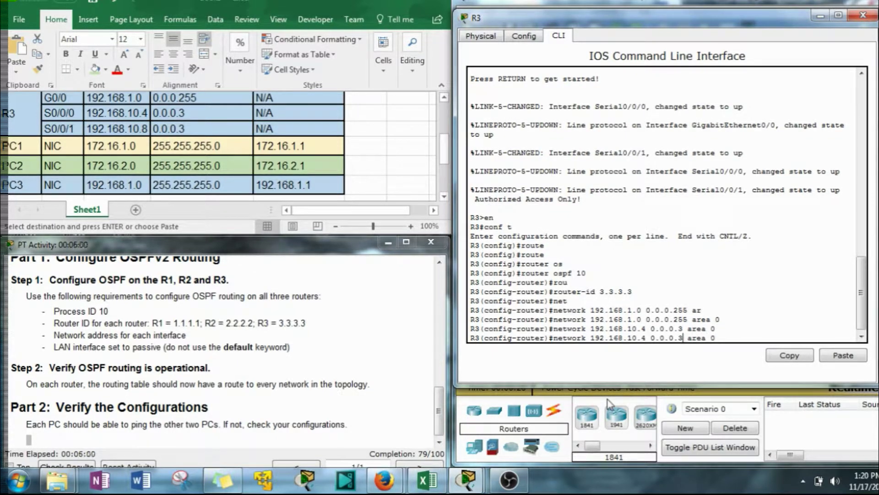
key(BackSpace)
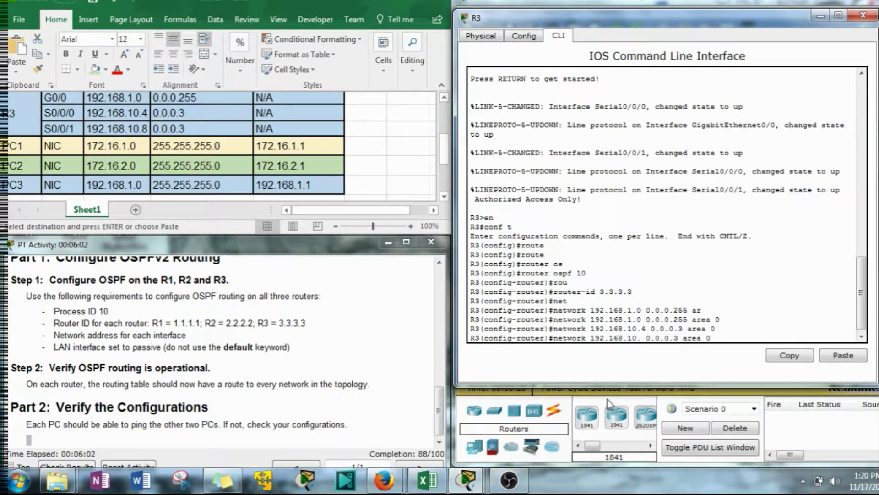
text(8)
key(Return)
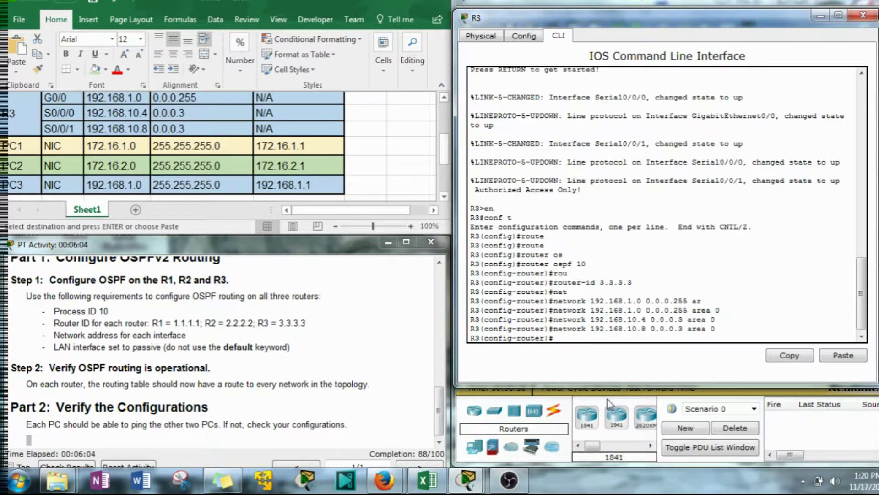
Make G0/0 a passive interface and exit OSPF router configuration mode
text(pass)
key(Tab)
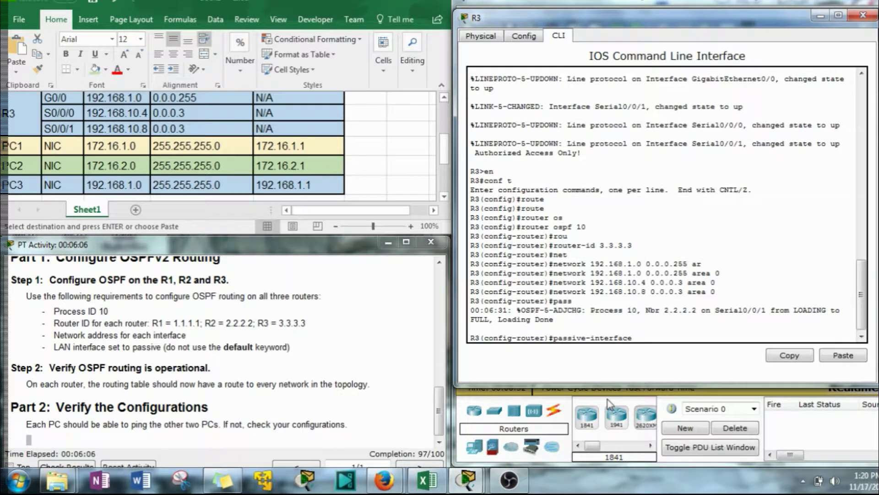
text(g0/0/)
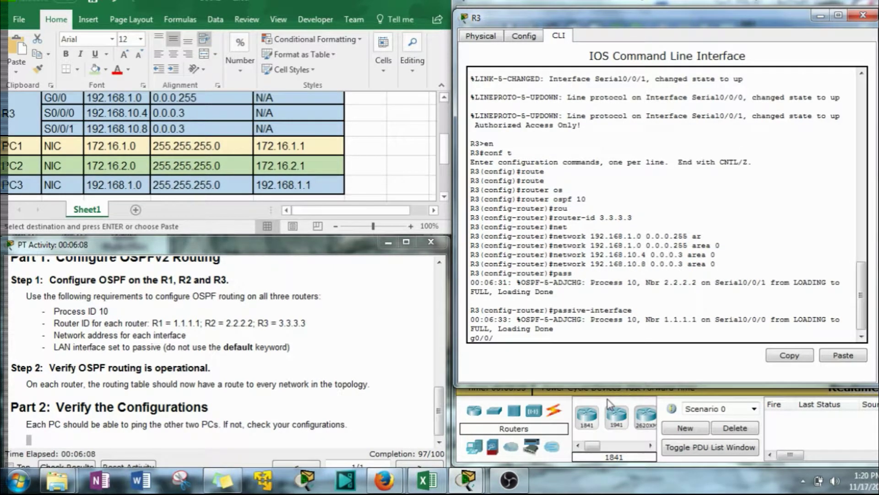
key(BackSpace)
key(Return)
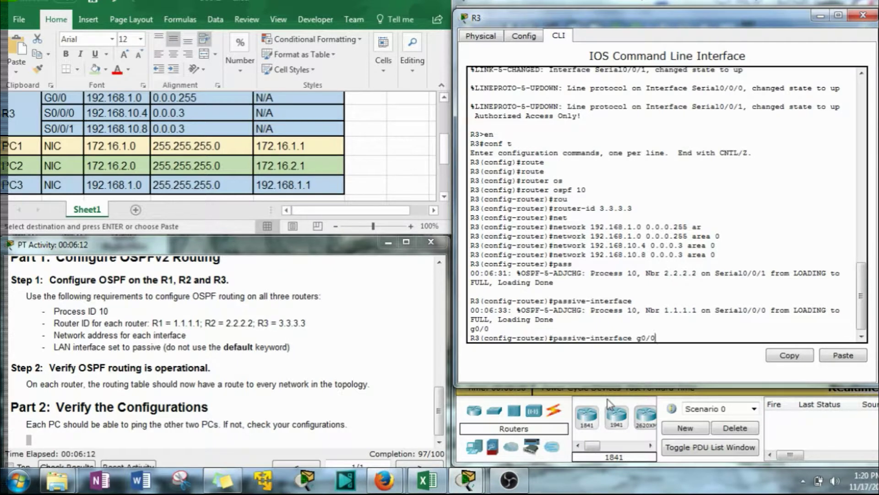
text(er)#e)
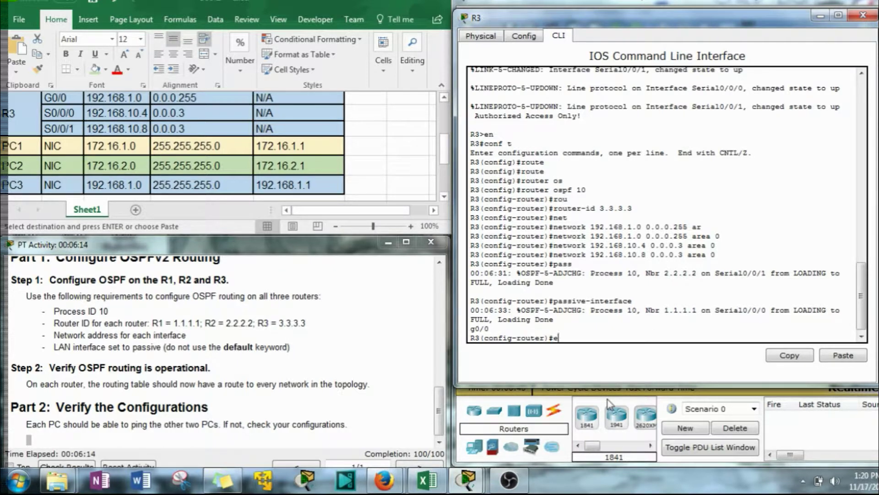
text(xit)
key(Return)
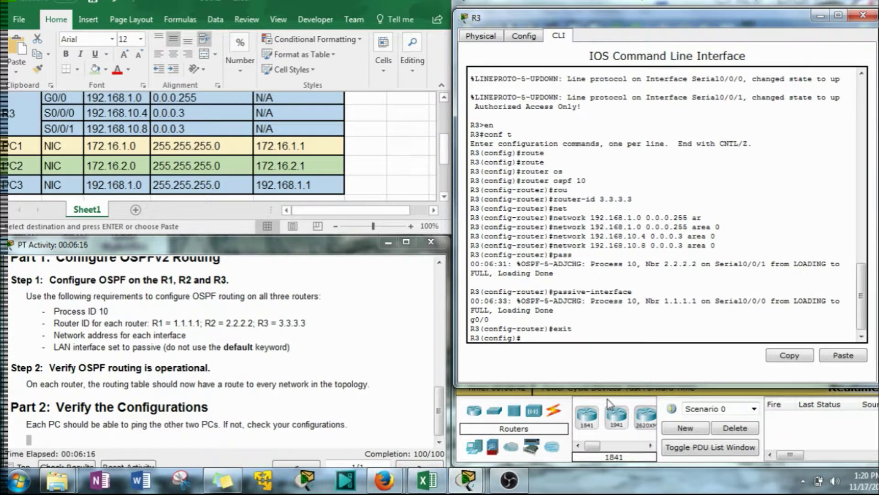
Close R3's window and review the activity instructions and topology
click(863, 15)
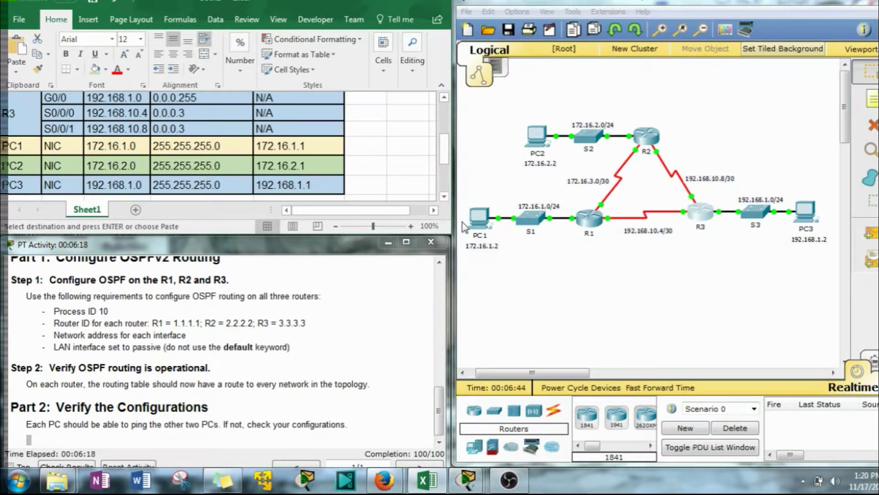
click(218, 334)
scroll(213, 344, up, 10)
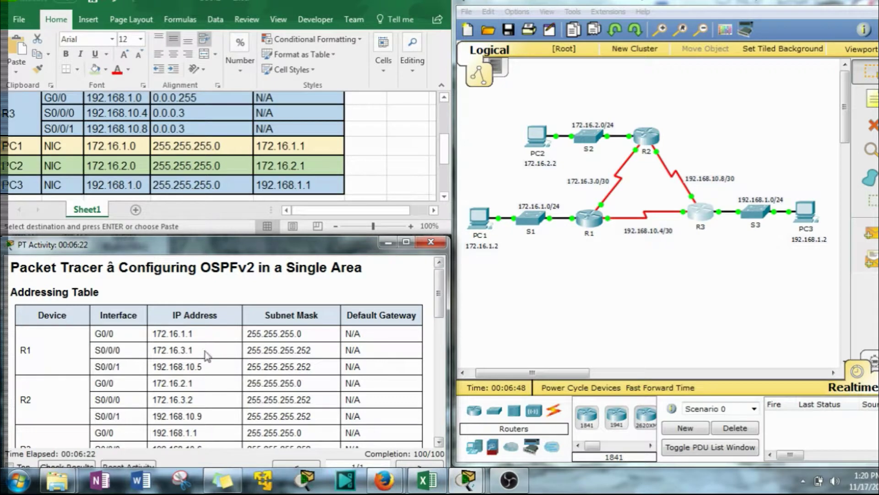
drag(438, 287, 441, 410)
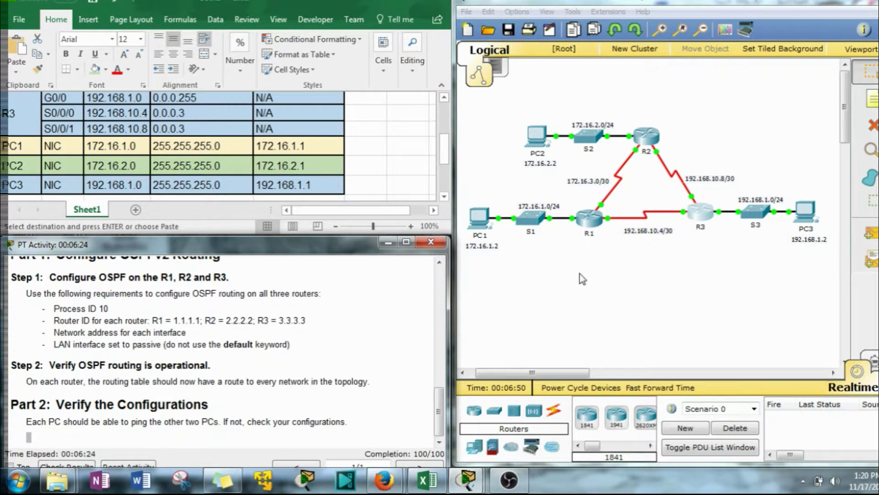
click(582, 243)
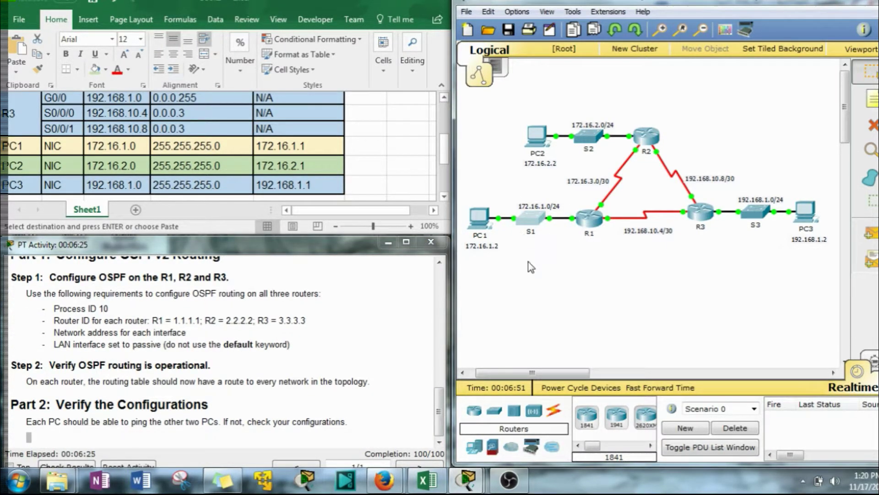
Dismiss the Interface Locked notice and reopen R3's command line
click(717, 249)
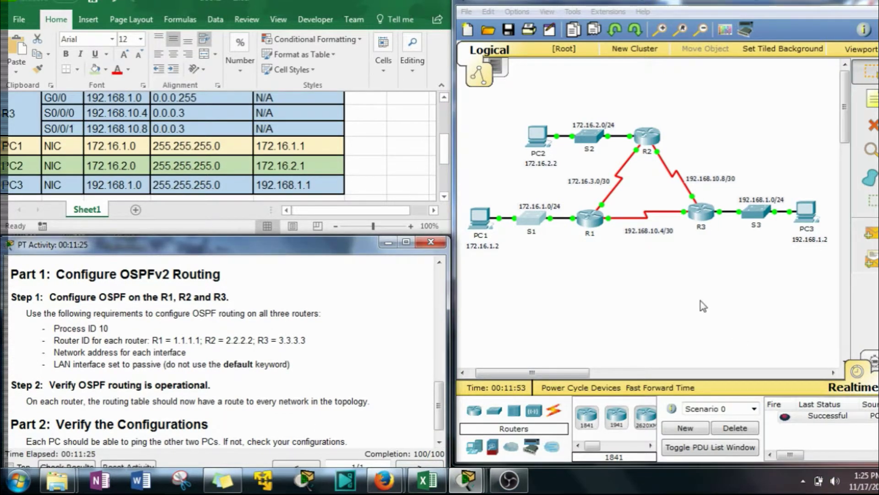
click(720, 280)
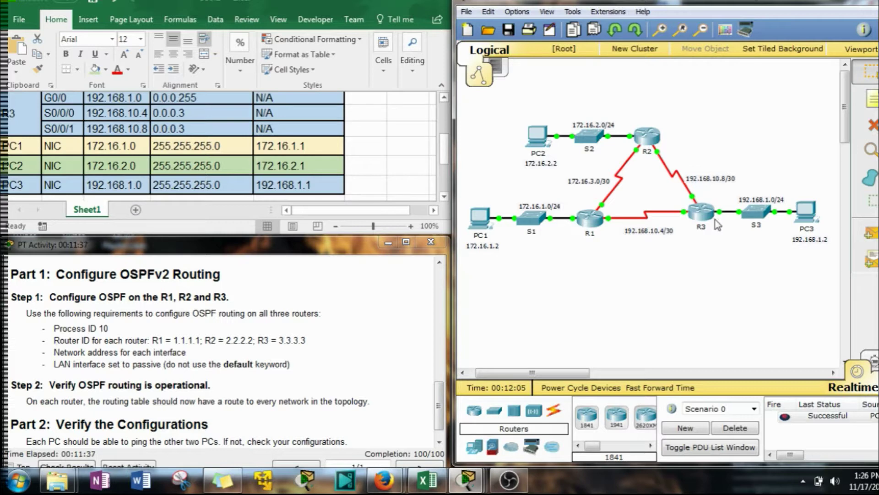
click(700, 212)
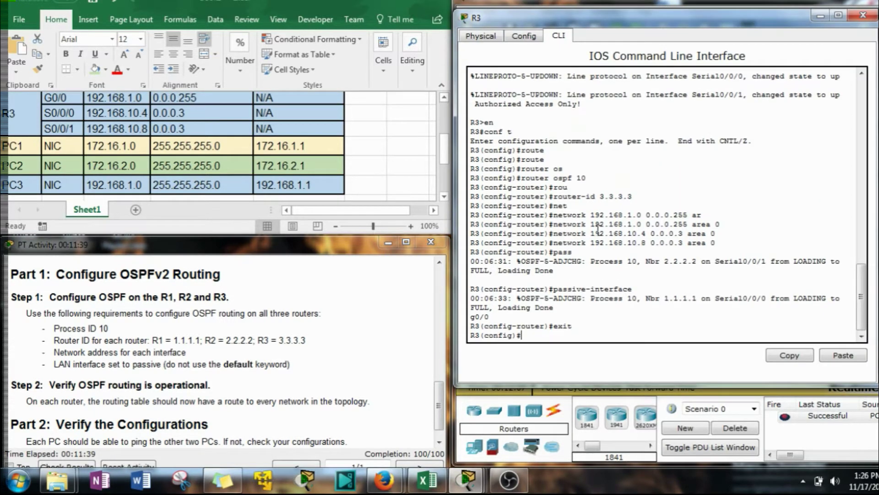
Return R3 to privileged EXEC mode with end
key(Return)
key(Return)
text(en)
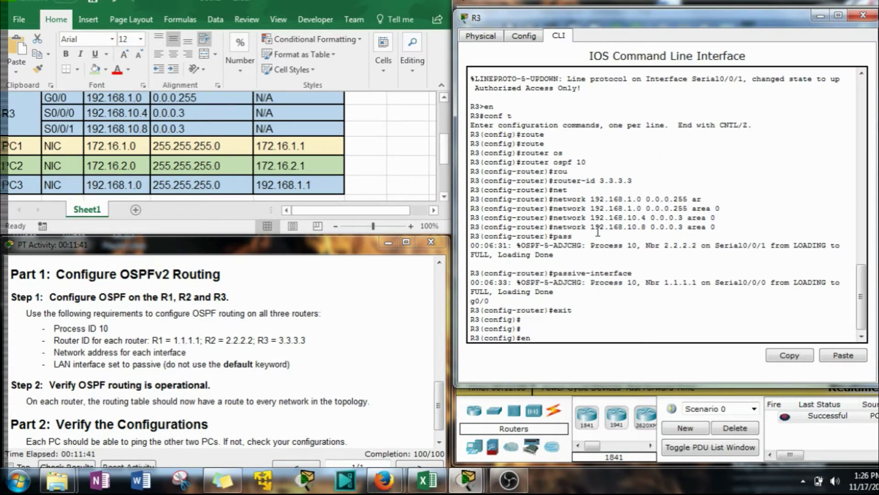
text(d)
key(Return)
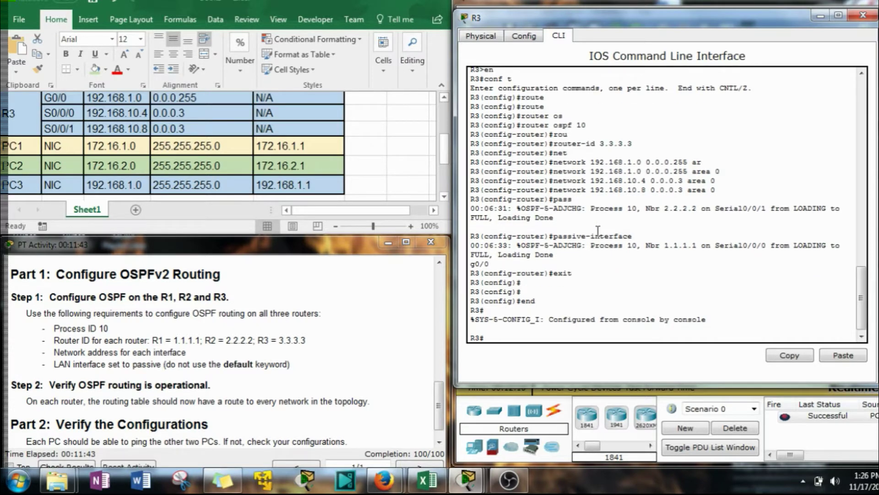
Ping PC1 at 172.16.1.2, copied from the addressing table, and check the replies
text(ping)
click(311, 315)
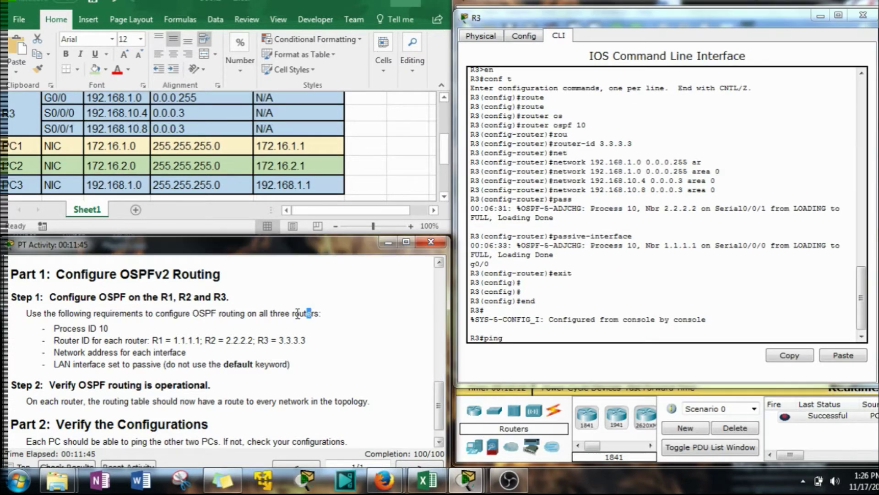
scroll(275, 316, up, 10)
drag(193, 347, 153, 346)
key(ctrl+c)
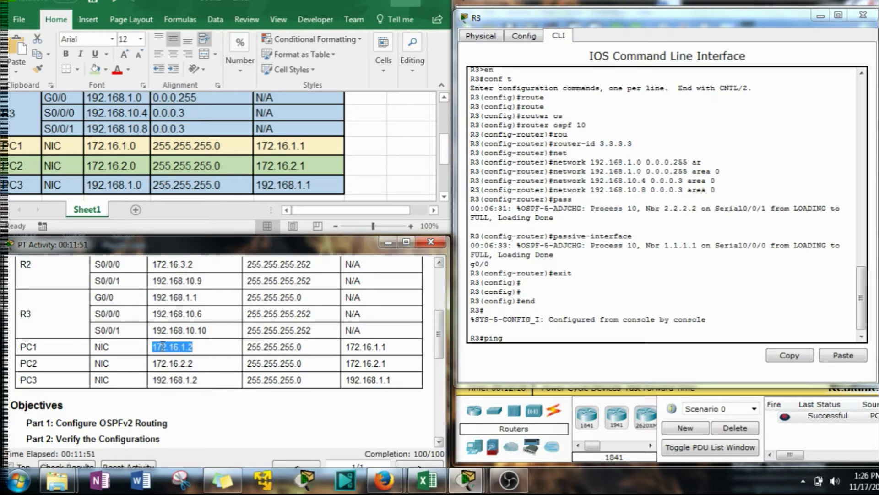
click(552, 337)
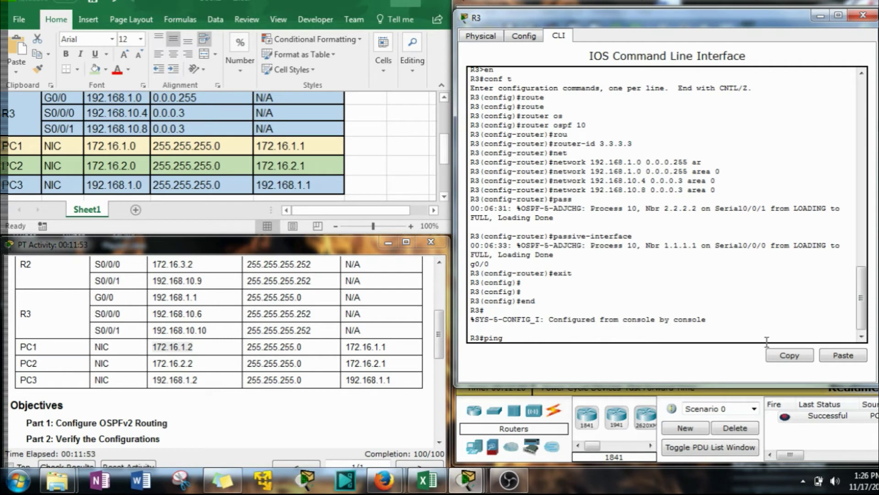
text(ping)
click(843, 355)
key(Return)
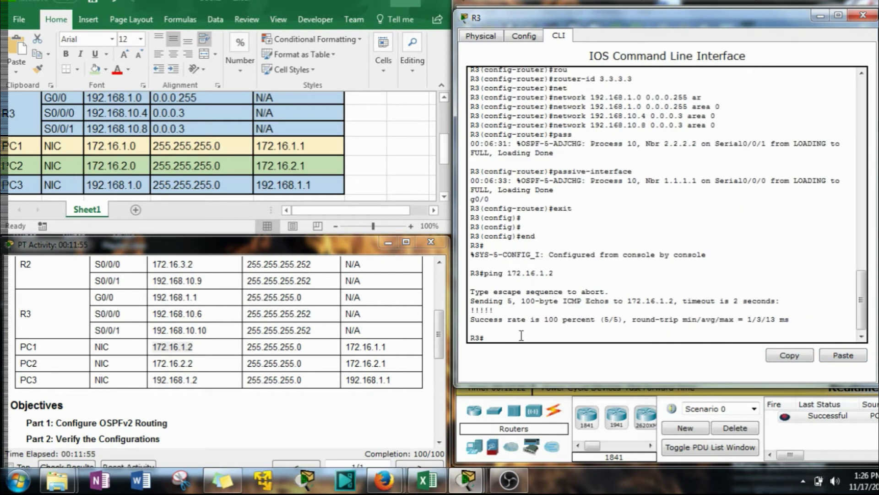
drag(507, 320, 481, 312)
click(499, 310)
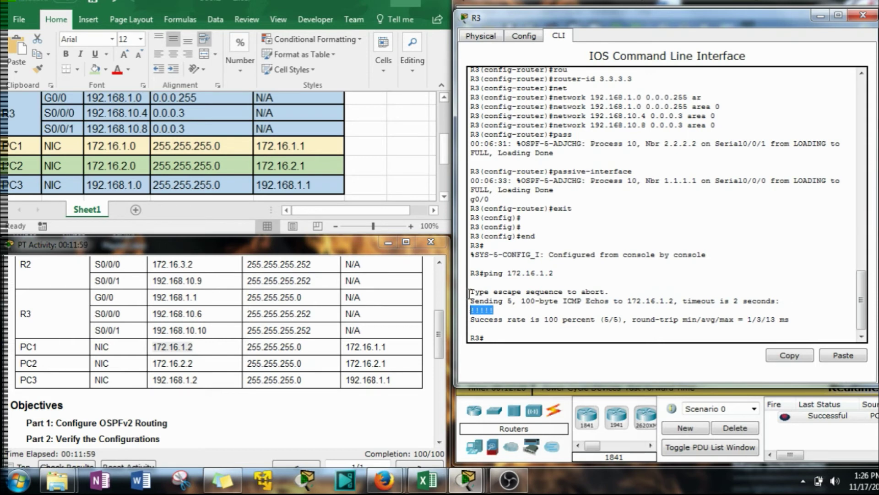